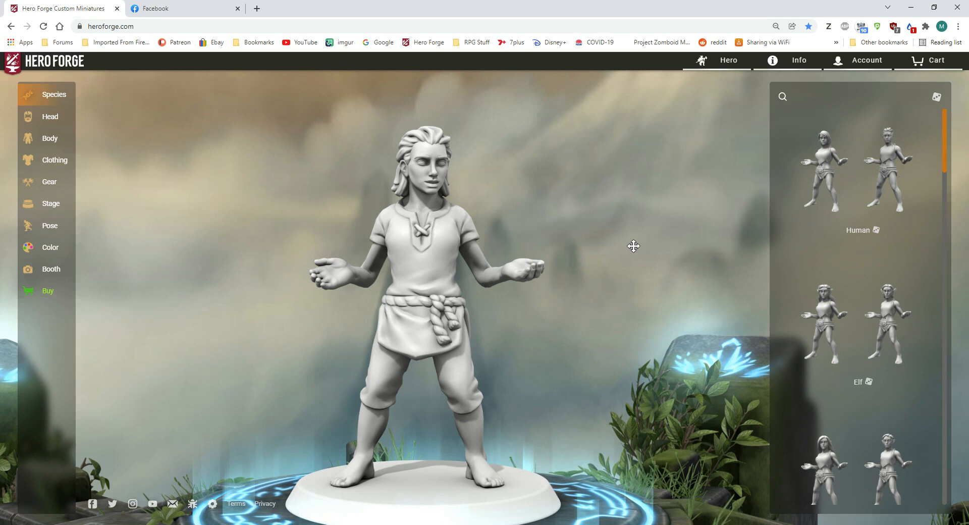
Step: Set the character's body height to 84 in the body measurements
{"action": "left_click_drag", "start_coordinate": [449, 217], "coordinate": [522, 241]}
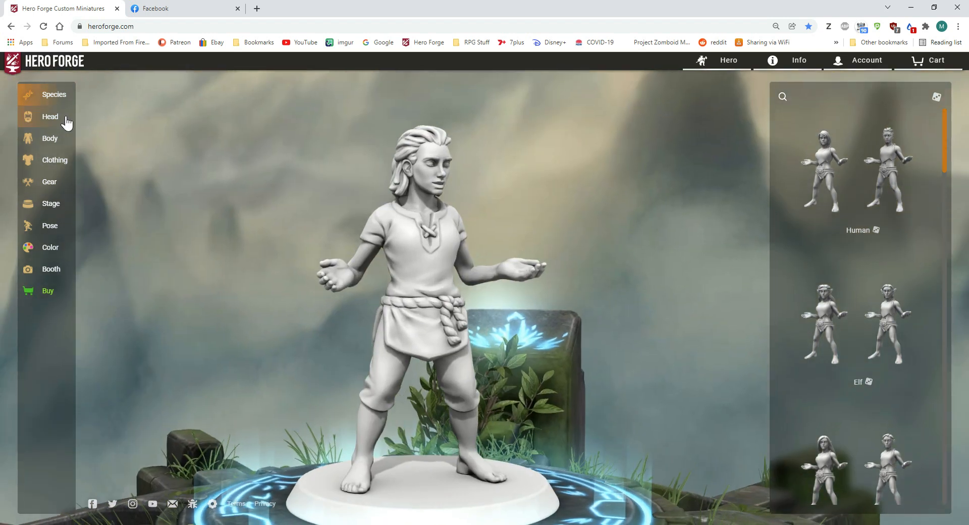
{"action": "left_click", "coordinate": [52, 143]}
{"action": "left_click", "coordinate": [99, 150]}
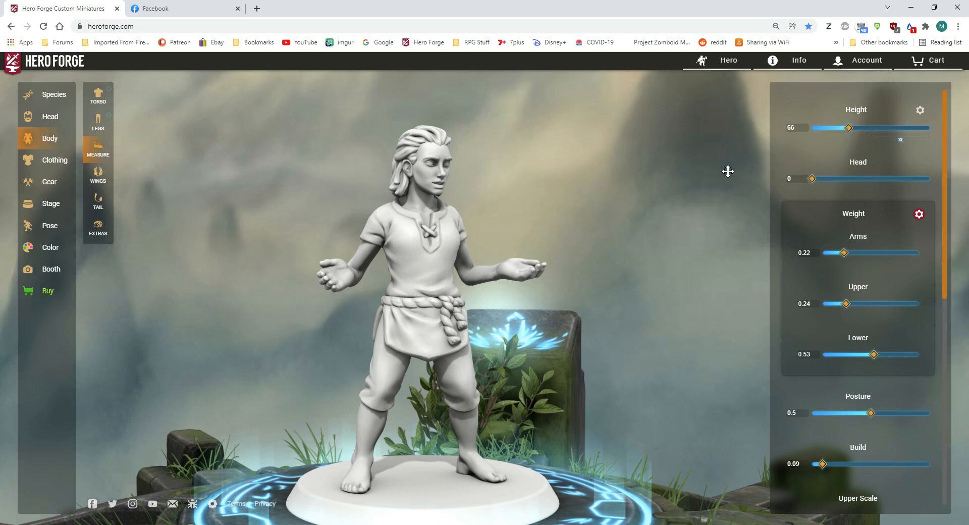
{"action": "left_click_drag", "start_coordinate": [720, 174], "coordinate": [697, 172]}
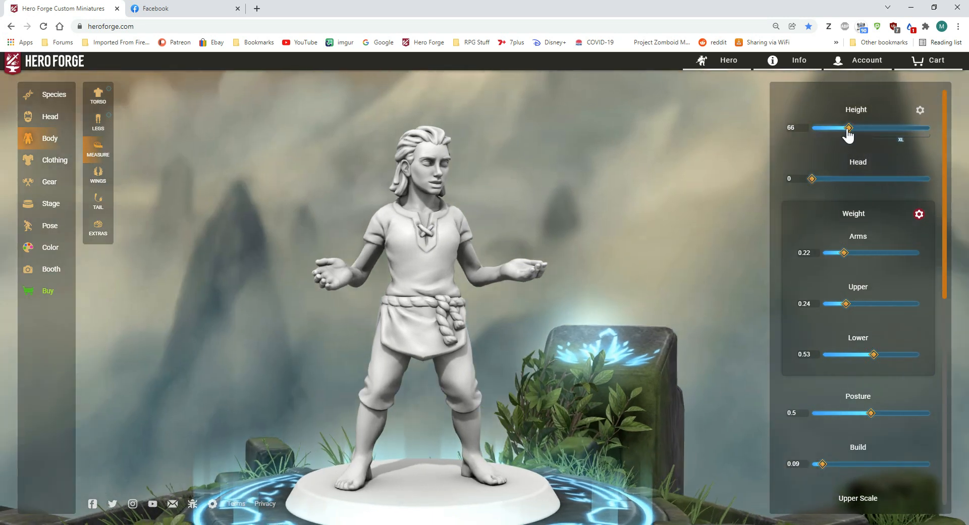
{"action": "left_click_drag", "start_coordinate": [851, 134], "coordinate": [871, 149]}
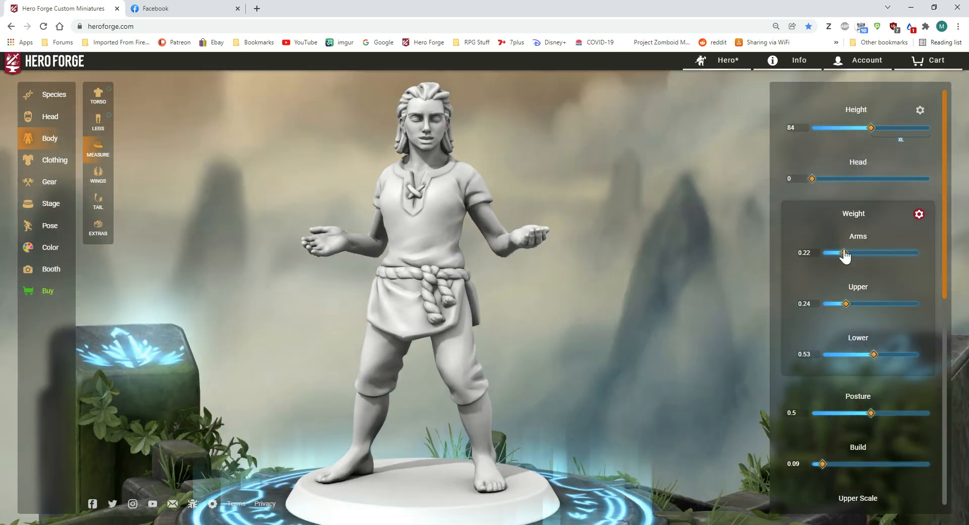
Step: Slim the character by setting the weight to 0 for Arms, 0 for Upper and 0.23 for Lower
{"action": "left_click_drag", "start_coordinate": [845, 256], "coordinate": [823, 253]}
{"action": "left_click_drag", "start_coordinate": [847, 304], "coordinate": [823, 304]}
{"action": "mouse_move", "coordinate": [857, 354]}
{"action": "left_mouse_down"}
{"action": "mouse_move", "coordinate": [832, 355]}
{"action": "mouse_move", "coordinate": [846, 354]}
{"action": "left_mouse_up"}
Step: Set the body's Build measurement to 0.17 and check the figure from several angles
{"action": "scroll", "coordinate": [840, 359], "scroll_direction": "down", "scroll_amount": 1}
{"action": "scroll", "coordinate": [840, 360], "scroll_direction": "down", "scroll_amount": 3}
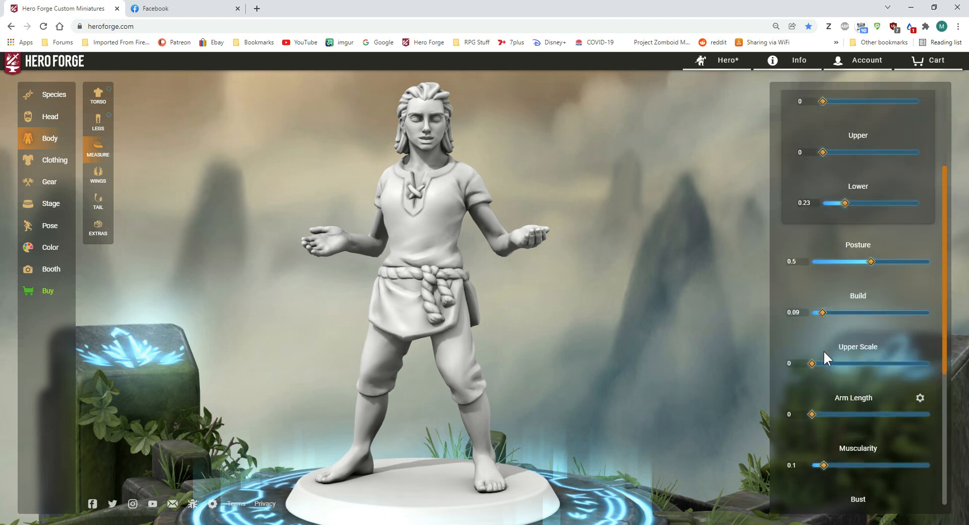
{"action": "scroll", "coordinate": [828, 352], "scroll_direction": "down", "scroll_amount": 1}
{"action": "left_click_drag", "start_coordinate": [846, 263], "coordinate": [832, 263]}
{"action": "scroll", "coordinate": [849, 348], "scroll_direction": "down", "scroll_amount": 3}
{"action": "scroll", "coordinate": [838, 347], "scroll_direction": "up", "scroll_amount": 2}
{"action": "mouse_move", "coordinate": [628, 317]}
{"action": "left_mouse_down"}
{"action": "mouse_move", "coordinate": [554, 313]}
{"action": "mouse_move", "coordinate": [702, 316]}
{"action": "mouse_move", "coordinate": [623, 313]}
{"action": "mouse_move", "coordinate": [641, 327]}
{"action": "left_mouse_up"}
{"action": "left_click_drag", "start_coordinate": [584, 246], "coordinate": [669, 244]}
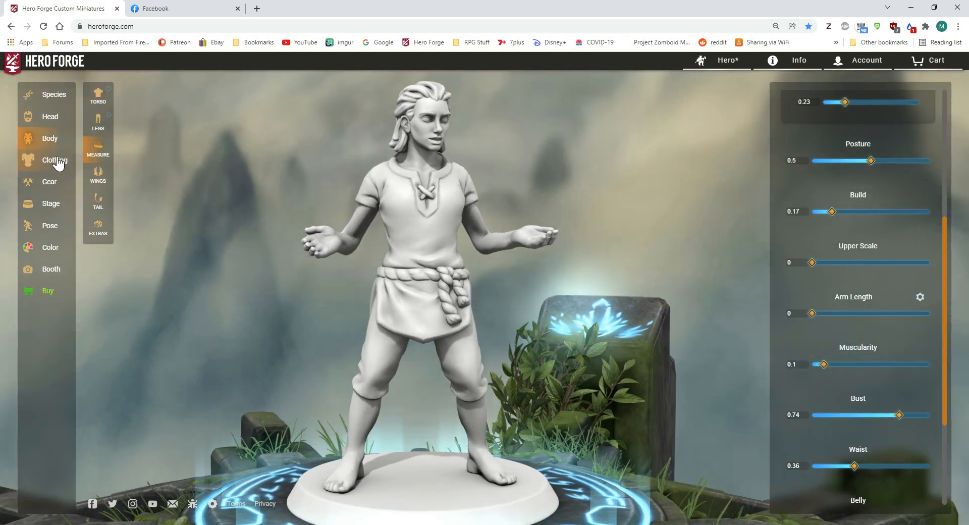
Step: Give the character the Long Undercut hairstyle
{"action": "left_click", "coordinate": [49, 118]}
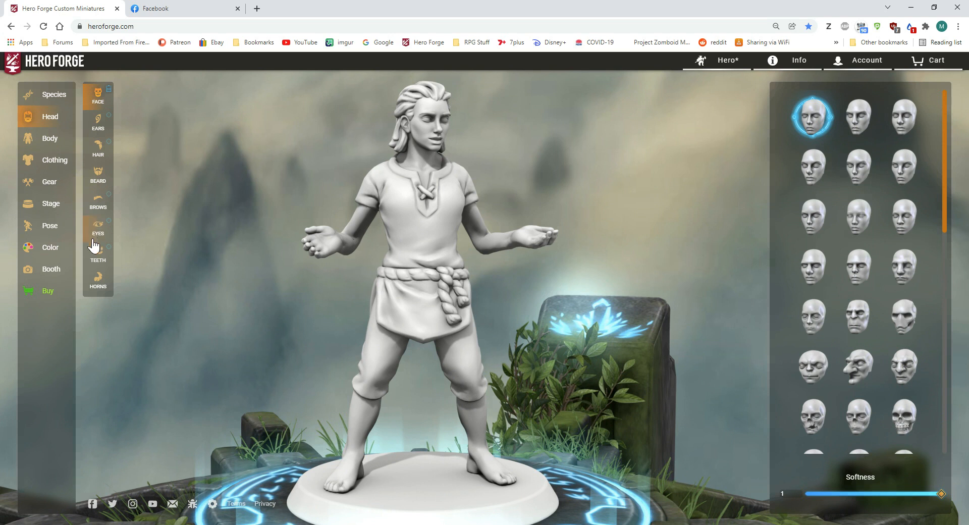
{"action": "left_click", "coordinate": [99, 152]}
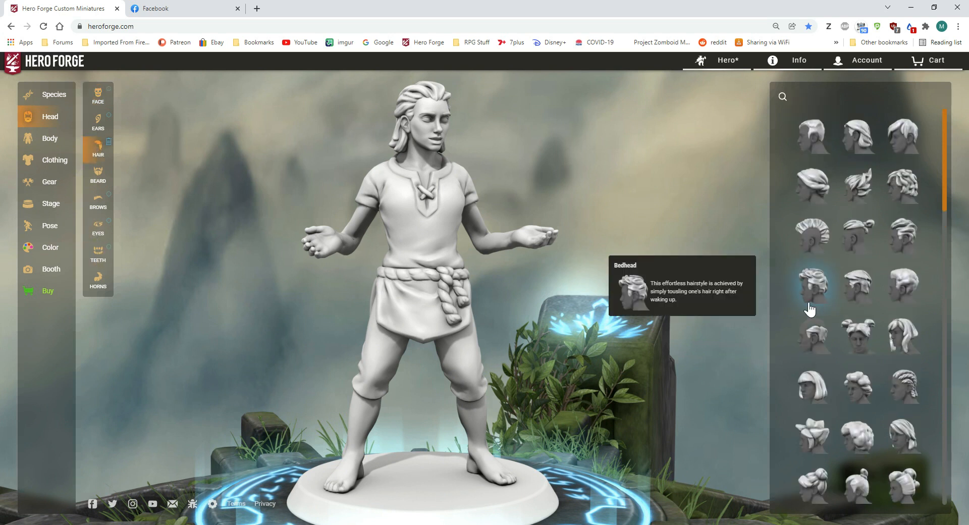
{"action": "scroll", "coordinate": [806, 308], "scroll_direction": "down", "scroll_amount": 5}
{"action": "scroll", "coordinate": [853, 283], "scroll_direction": "down", "scroll_amount": 5}
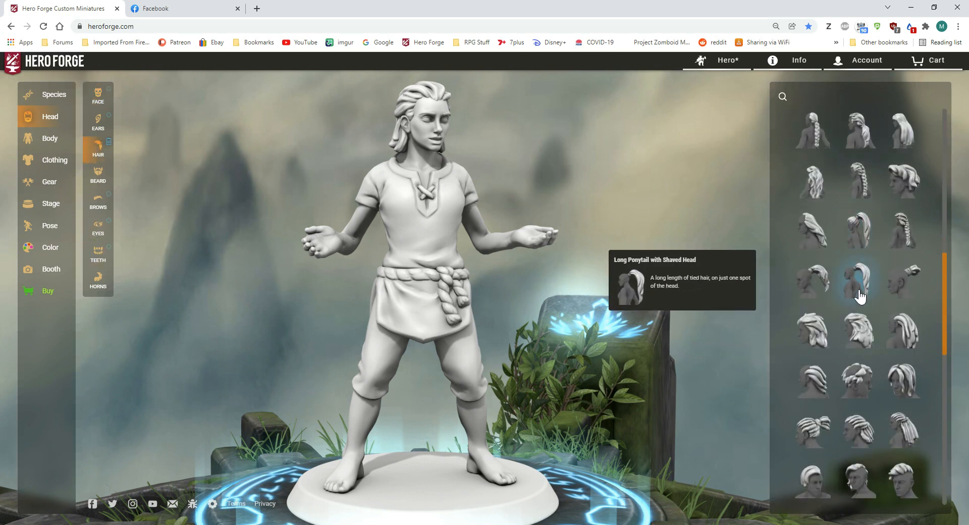
{"action": "scroll", "coordinate": [860, 348], "scroll_direction": "down", "scroll_amount": 3}
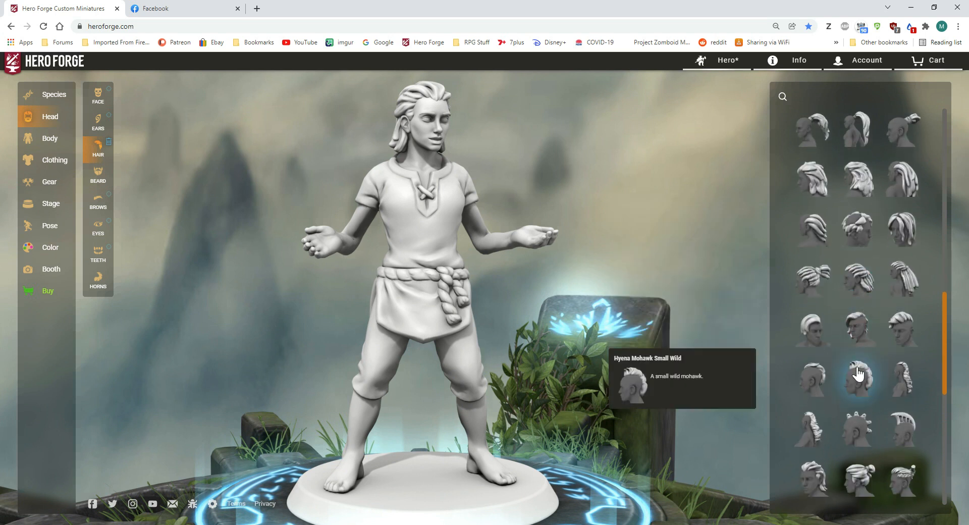
{"action": "left_click", "coordinate": [860, 328]}
{"action": "left_click_drag", "start_coordinate": [645, 260], "coordinate": [495, 269]}
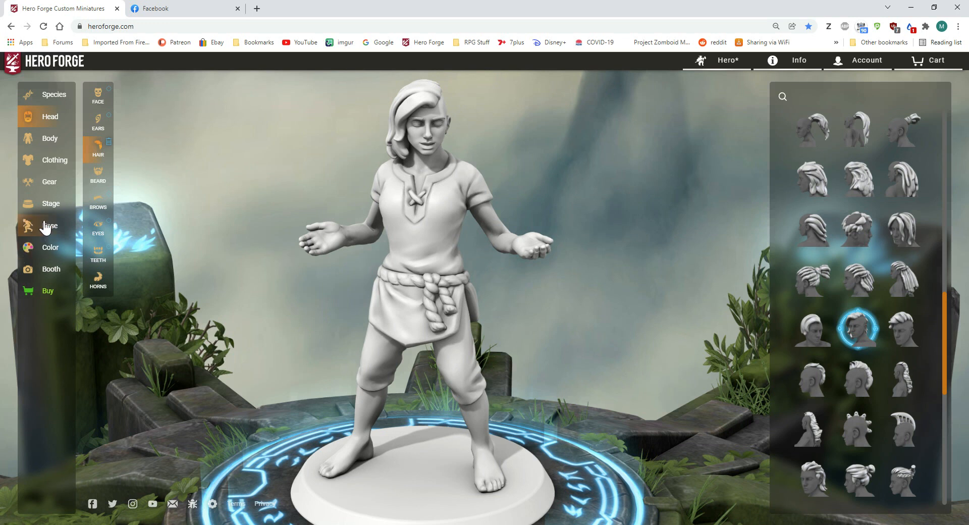
Step: Replace the laced tunic with a plain short-sleeved T-shirt as the under-layer chest clothing
{"action": "left_click", "coordinate": [49, 163]}
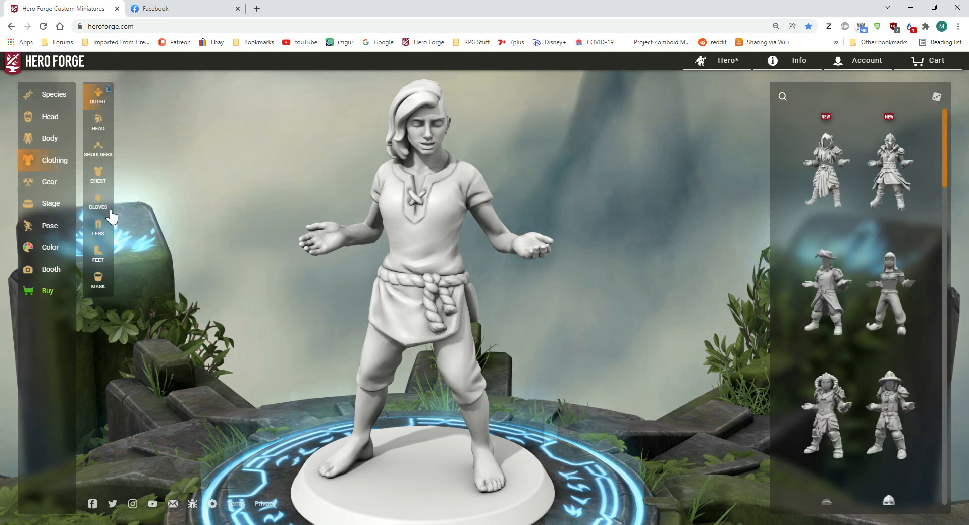
{"action": "left_click", "coordinate": [98, 174]}
{"action": "scroll", "coordinate": [829, 372], "scroll_direction": "down", "scroll_amount": 5}
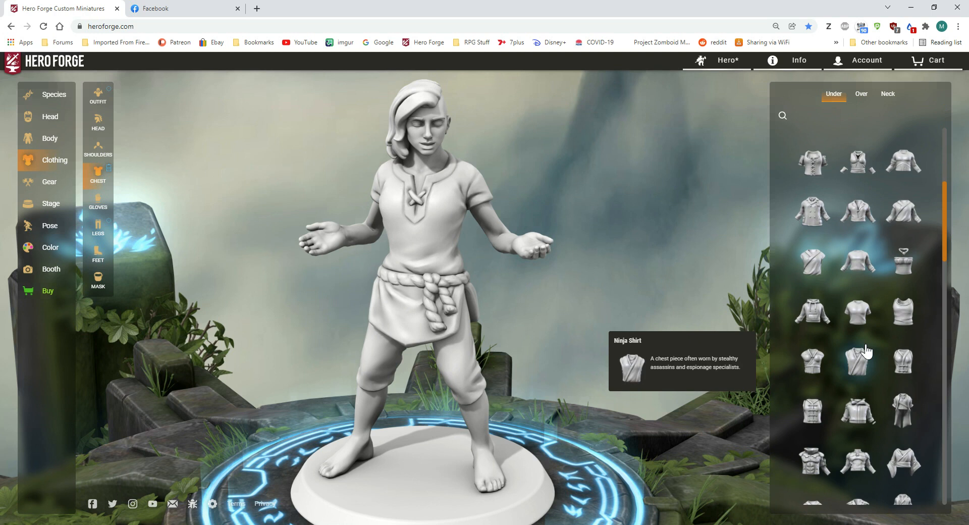
{"action": "left_click", "coordinate": [859, 311]}
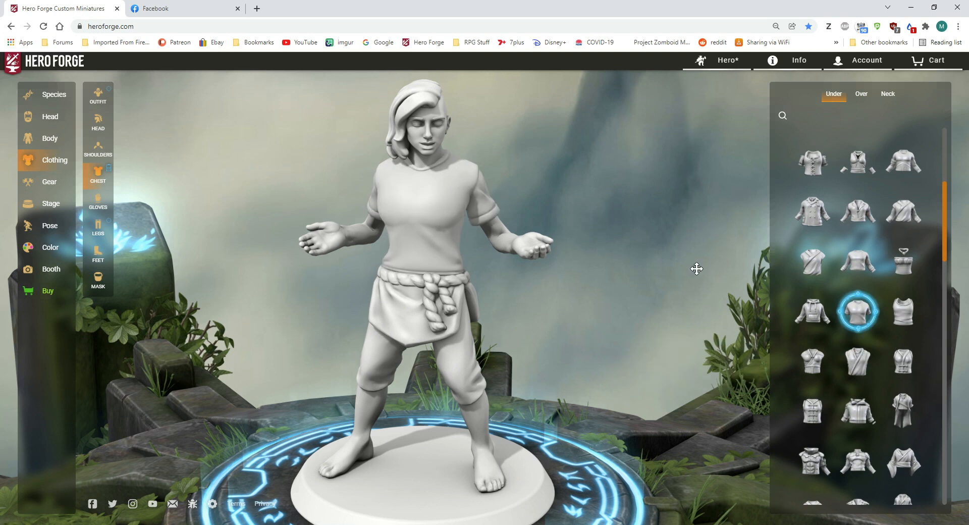
Step: Dress the character's legs in belted jeans with rolled cuffs
{"action": "left_click", "coordinate": [96, 227]}
{"action": "scroll", "coordinate": [855, 276], "scroll_direction": "down", "scroll_amount": 3}
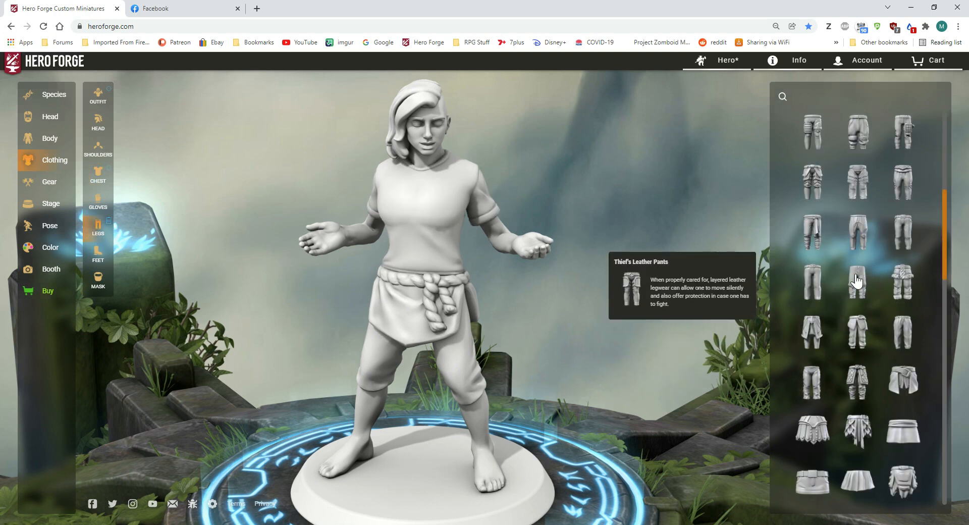
{"action": "left_click", "coordinate": [810, 281]}
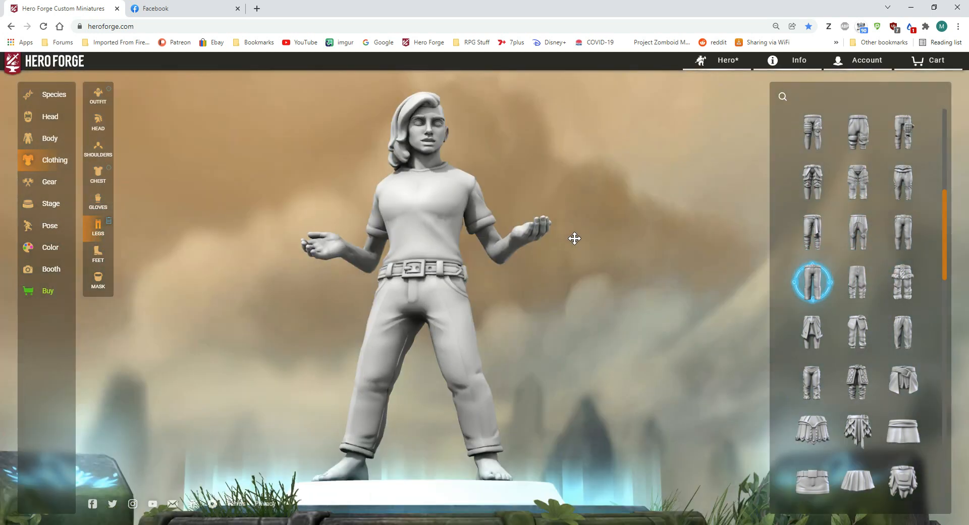
Step: Put a pair of open strapped sandals on both of the character's feet
{"action": "left_click", "coordinate": [98, 253]}
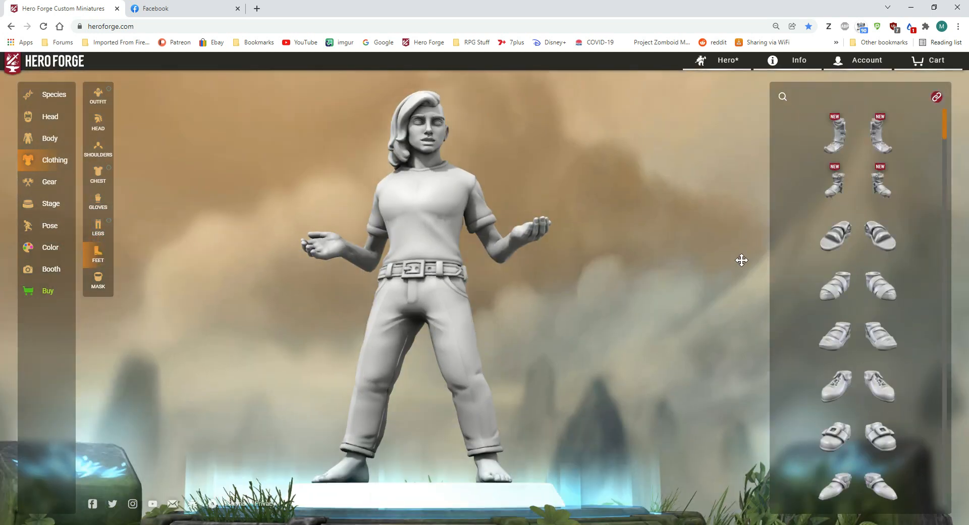
{"action": "scroll", "coordinate": [832, 328], "scroll_direction": "down", "scroll_amount": 3}
{"action": "scroll", "coordinate": [830, 285], "scroll_direction": "up", "scroll_amount": 1}
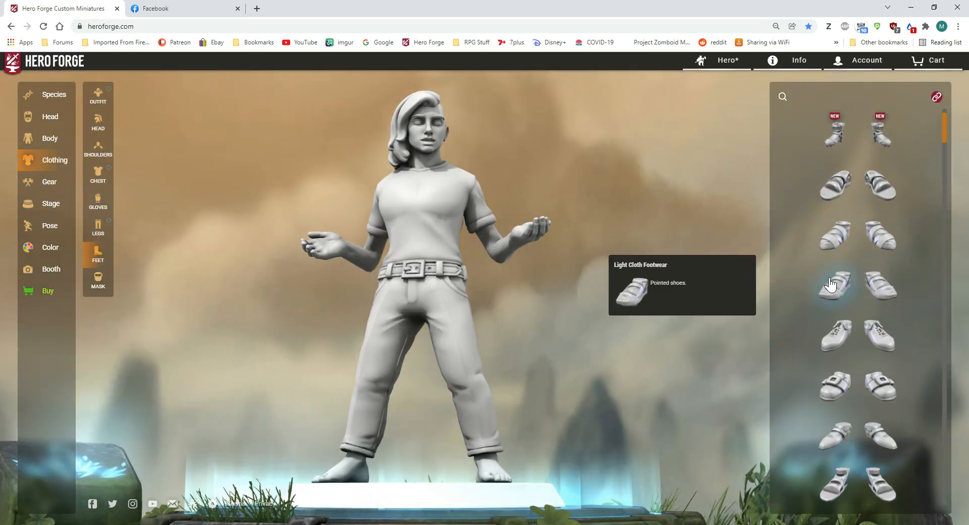
{"action": "left_click", "coordinate": [822, 193]}
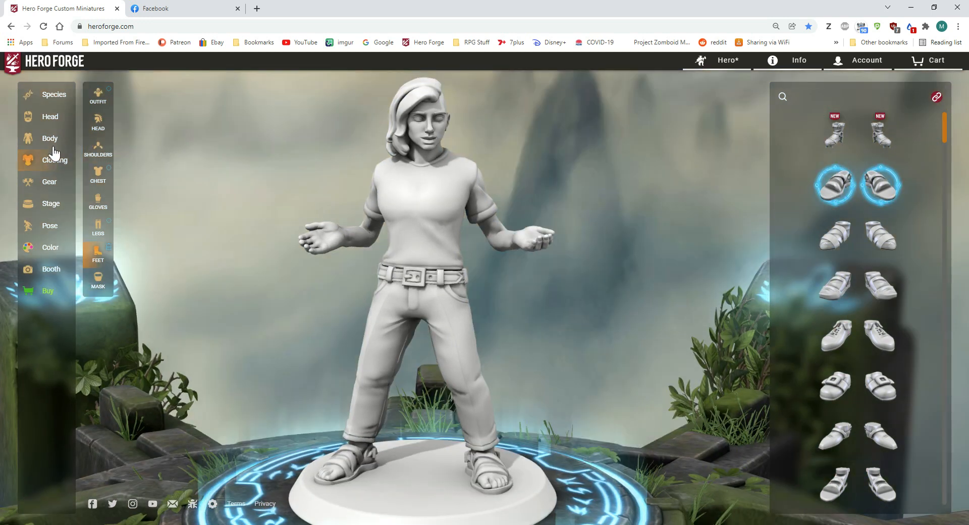
Step: Place the large new battle axe in the character's right hand
{"action": "left_click", "coordinate": [79, 191]}
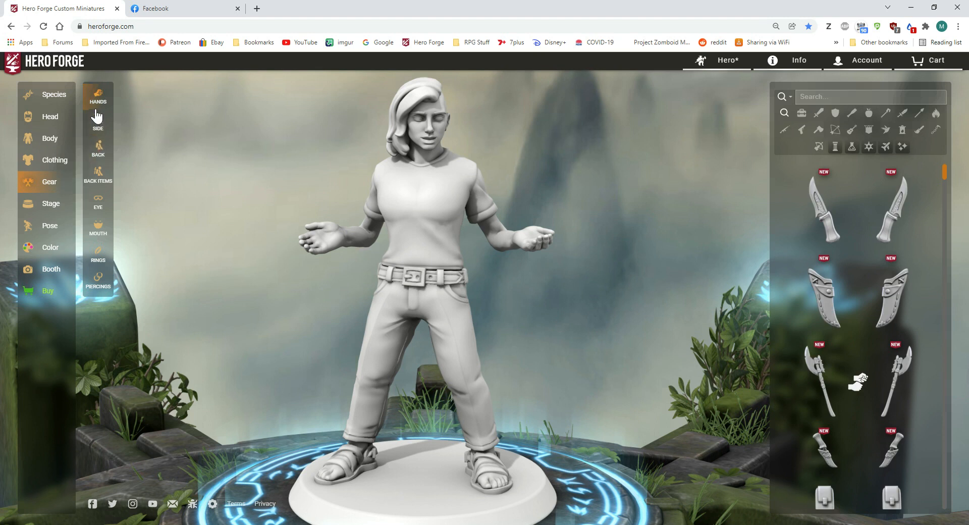
{"action": "scroll", "coordinate": [838, 354], "scroll_direction": "down", "scroll_amount": 2}
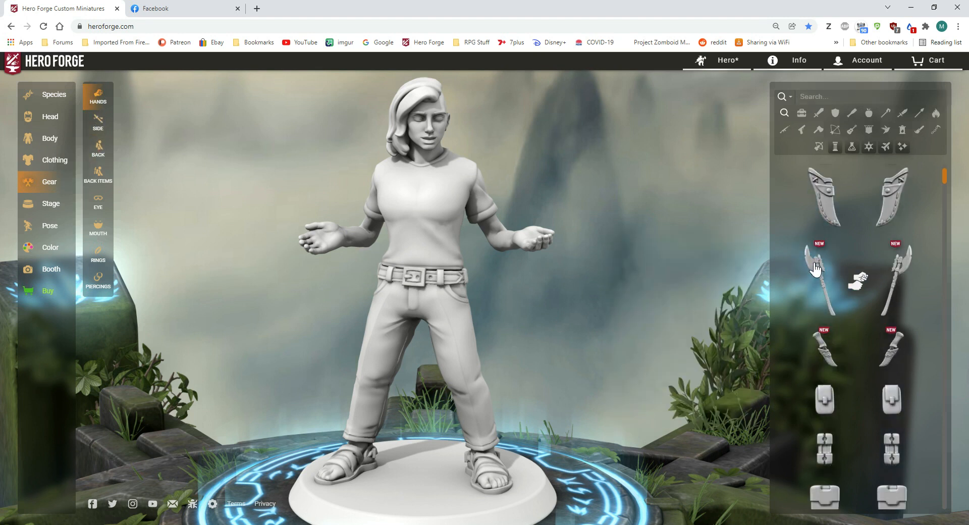
{"action": "left_click", "coordinate": [828, 303]}
{"action": "left_click_drag", "start_coordinate": [616, 292], "coordinate": [641, 286]}
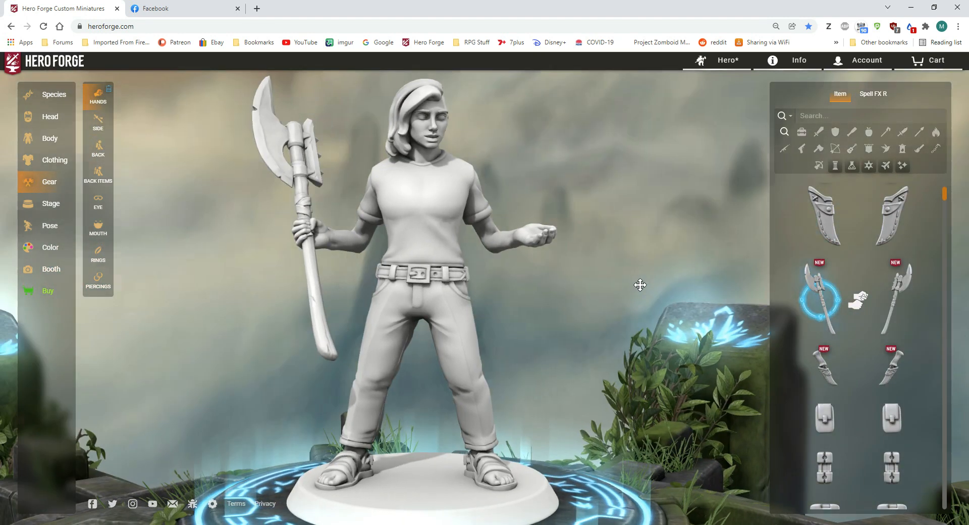
Step: Apply a relaxed standing body pose with both arms lowered at the sides
{"action": "left_click", "coordinate": [50, 226]}
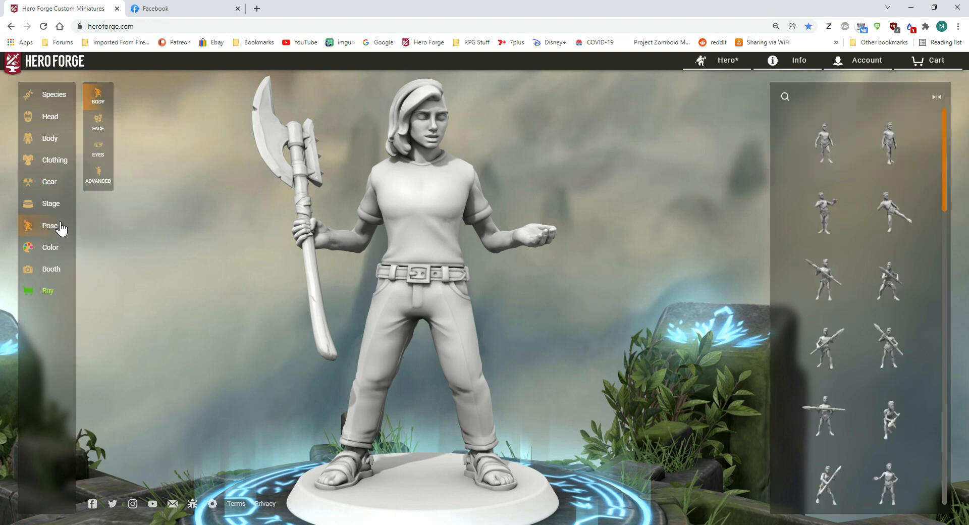
{"action": "left_click", "coordinate": [97, 174]}
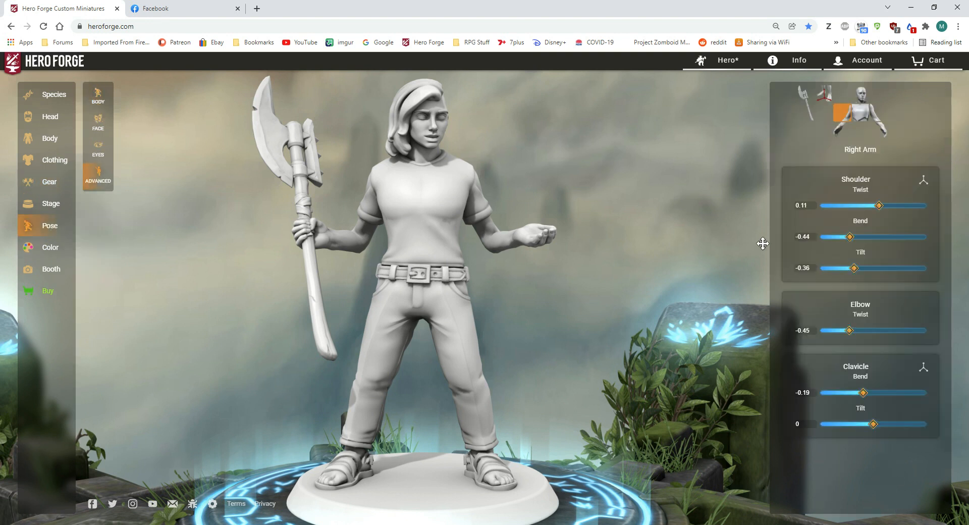
{"action": "left_click", "coordinate": [98, 100]}
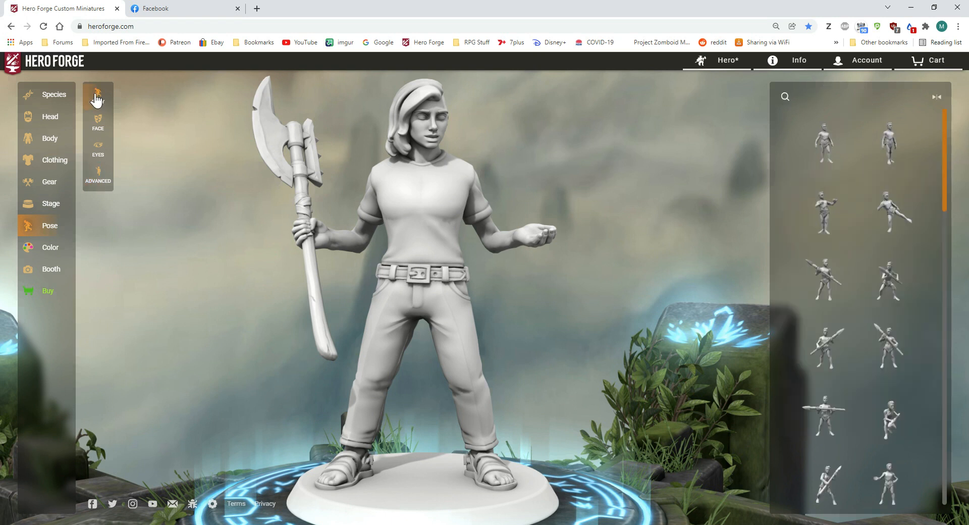
{"action": "scroll", "coordinate": [833, 347], "scroll_direction": "down", "scroll_amount": 4}
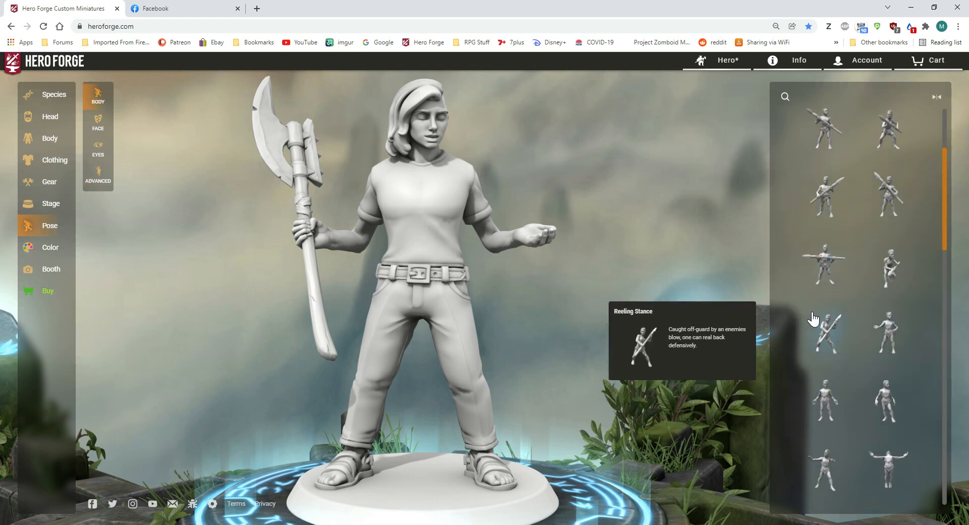
{"action": "left_click", "coordinate": [884, 303]}
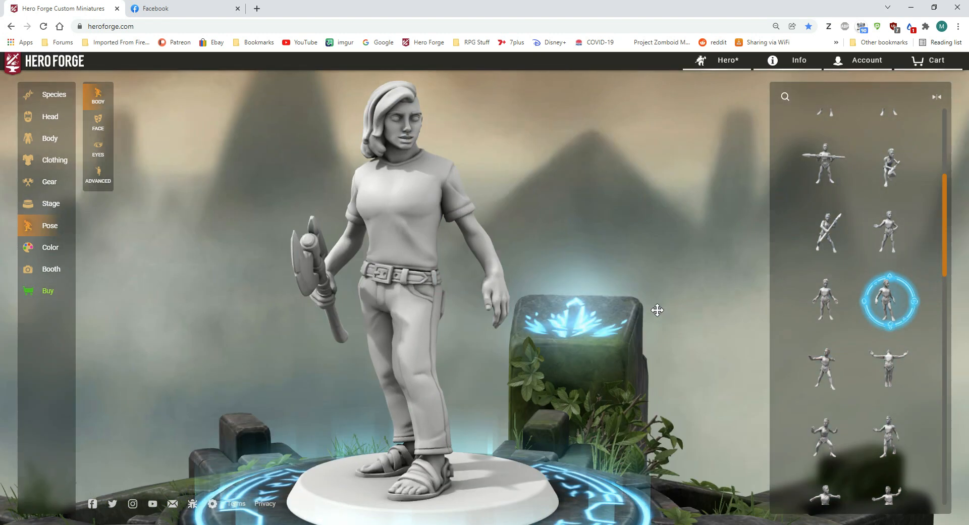
{"action": "left_click_drag", "start_coordinate": [657, 310], "coordinate": [679, 312]}
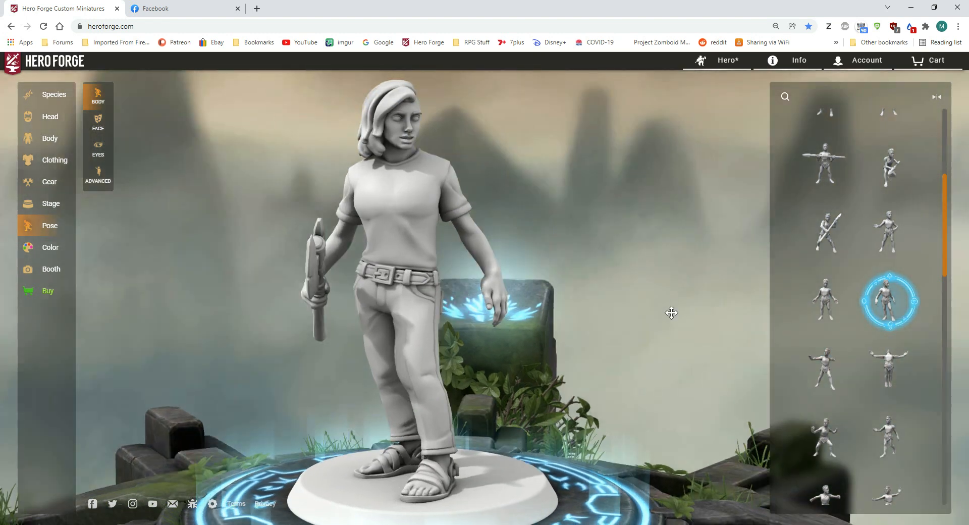
Step: Turn the head in the advanced pose settings by setting its first joint's Twist to -0.63 and Tilt to 0.31
{"action": "left_click", "coordinate": [98, 175]}
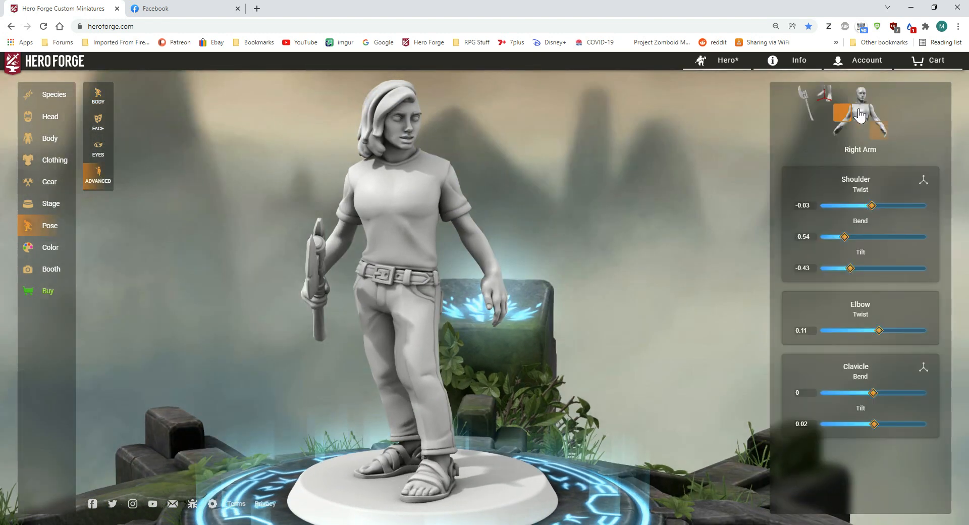
{"action": "left_click", "coordinate": [858, 112]}
{"action": "left_click_drag", "start_coordinate": [887, 206], "coordinate": [839, 206]}
{"action": "left_click", "coordinate": [861, 96]}
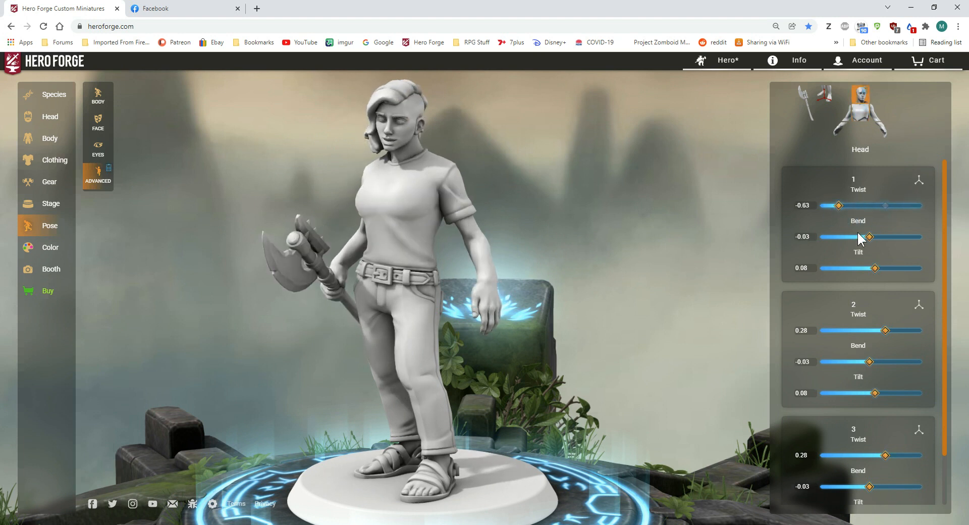
{"action": "left_click_drag", "start_coordinate": [876, 268], "coordinate": [887, 268]}
{"action": "left_click_drag", "start_coordinate": [666, 281], "coordinate": [718, 277]}
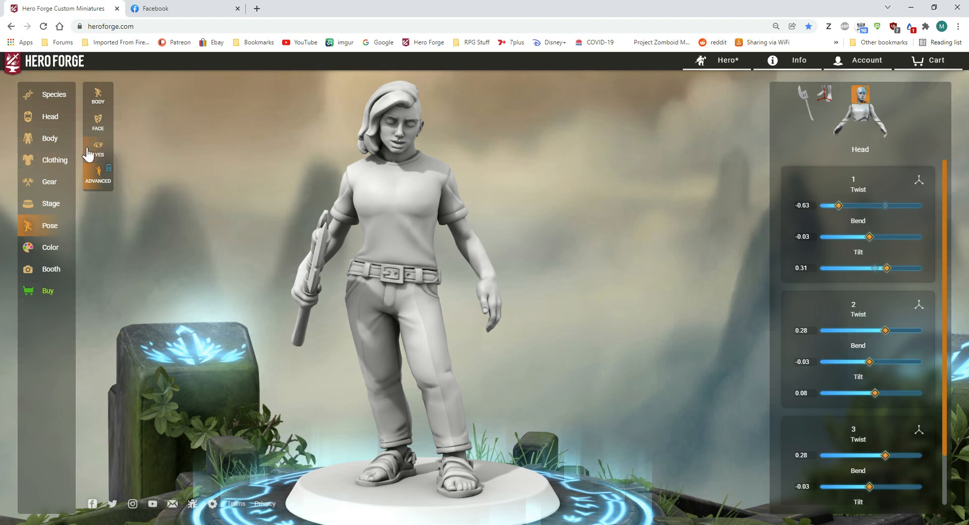
Step: Apply the neutral facial expression preset with Smile at 0
{"action": "left_click", "coordinate": [98, 122]}
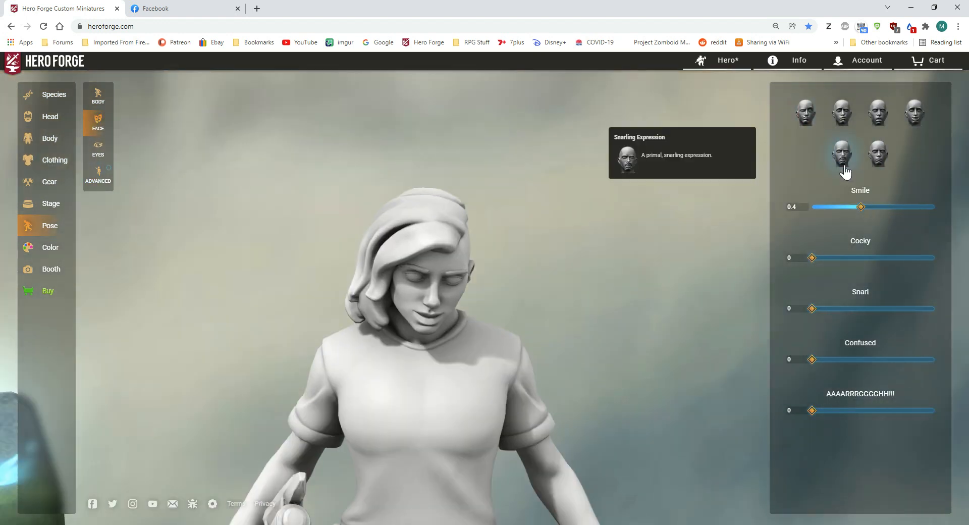
{"action": "left_click", "coordinate": [879, 154]}
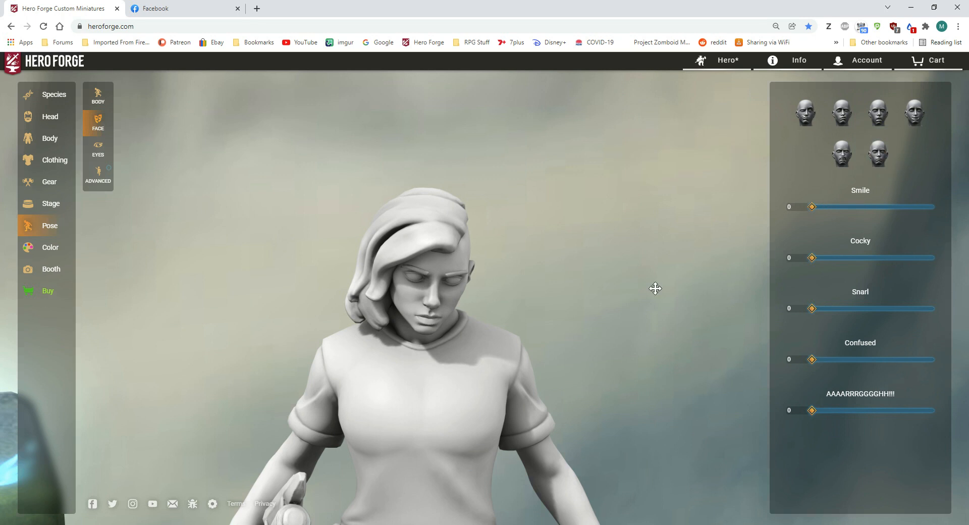
{"action": "scroll", "coordinate": [619, 320], "scroll_direction": "down", "scroll_amount": 5}
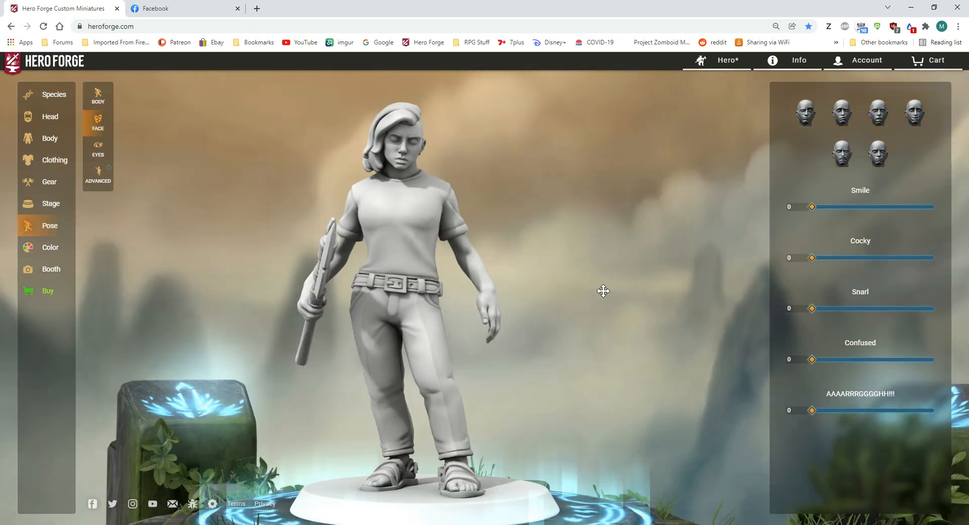
{"action": "mouse_move", "coordinate": [609, 300]}
{"action": "left_mouse_down"}
{"action": "mouse_move", "coordinate": [636, 307]}
{"action": "mouse_move", "coordinate": [613, 304]}
{"action": "left_mouse_up"}
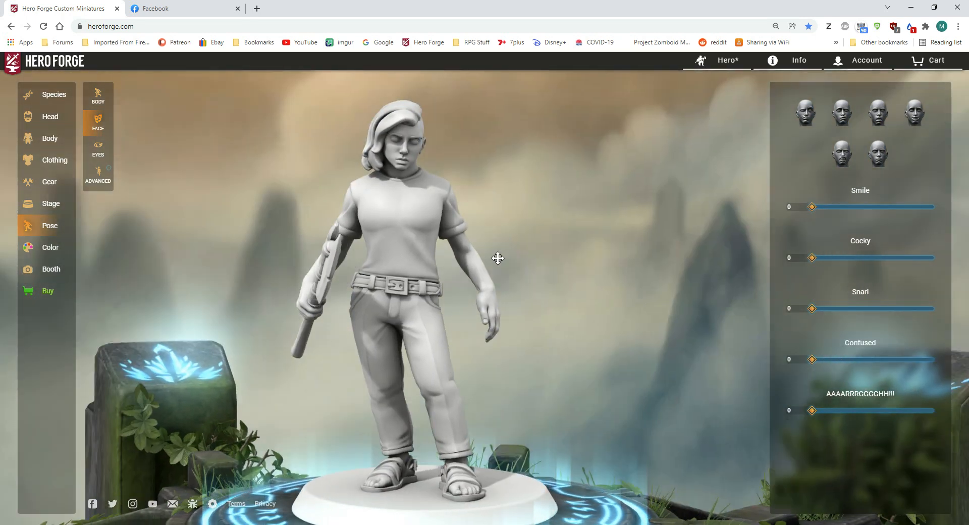
Step: Flip the battle axe in the right hand and set the right wrist's Tilt to 0.24 in the advanced pose settings
{"action": "left_click", "coordinate": [98, 174]}
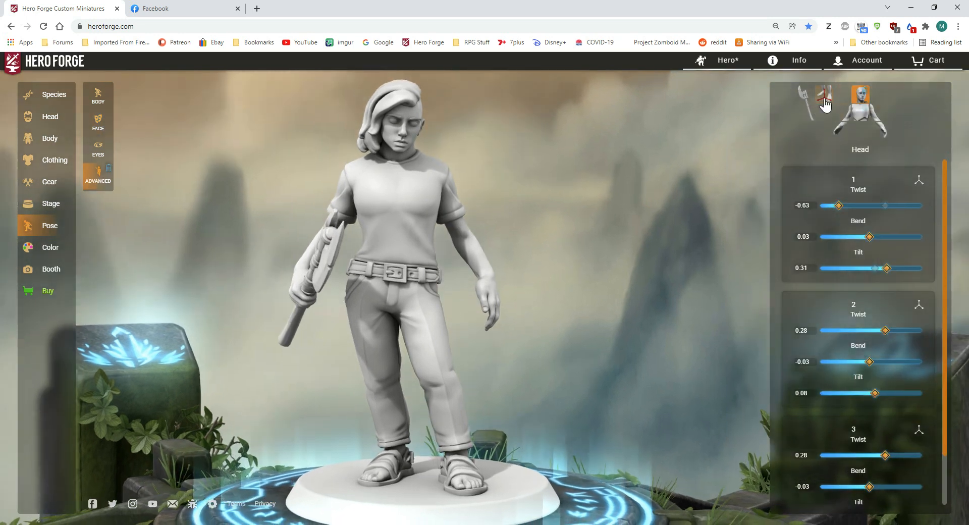
{"action": "left_click", "coordinate": [841, 131]}
{"action": "left_click", "coordinate": [861, 308]}
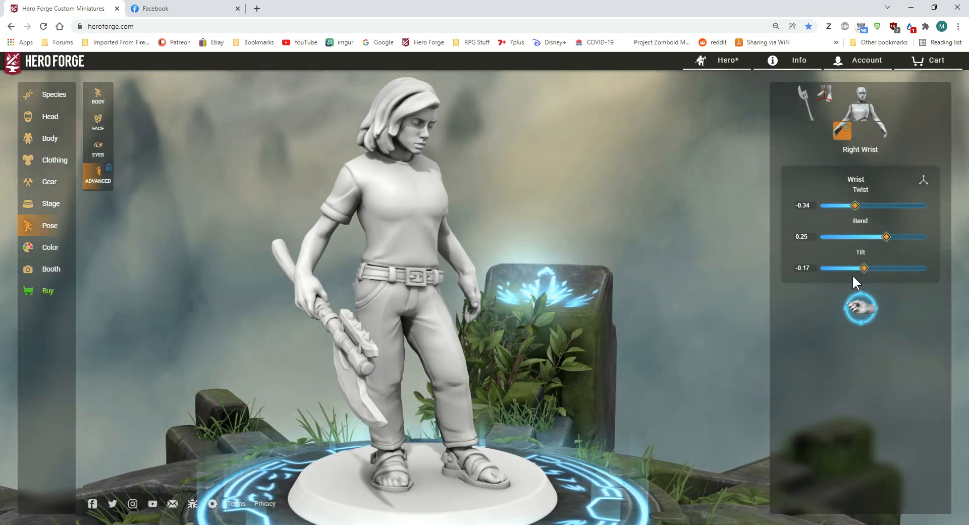
{"action": "left_click_drag", "start_coordinate": [865, 268], "coordinate": [886, 270]}
{"action": "left_click_drag", "start_coordinate": [694, 277], "coordinate": [613, 291]}
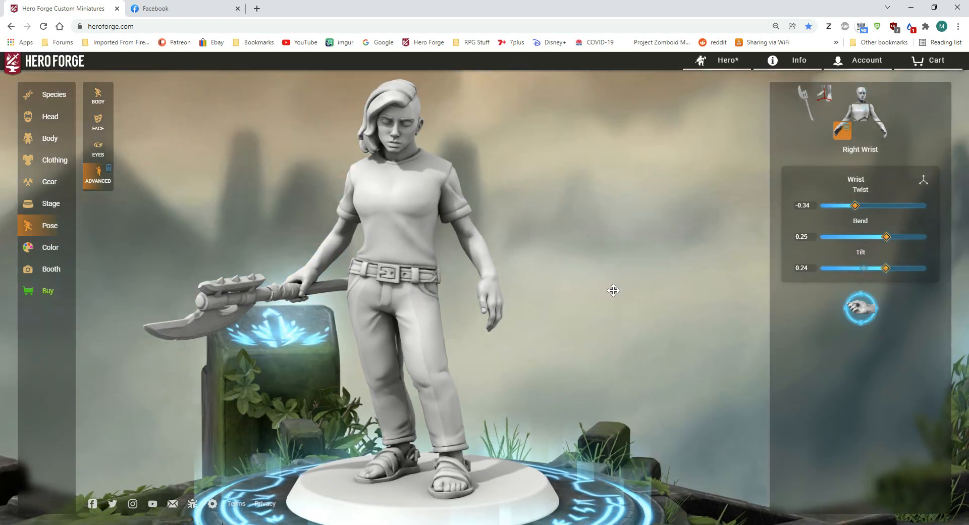
Step: Save the character as a new hero named "aaaaaa"
{"action": "left_click", "coordinate": [714, 60]}
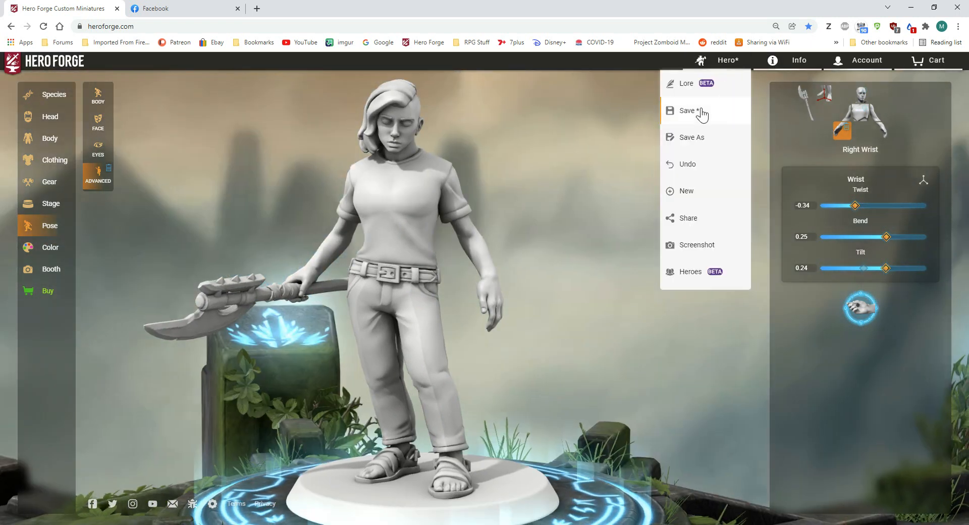
{"action": "left_click", "coordinate": [701, 138]}
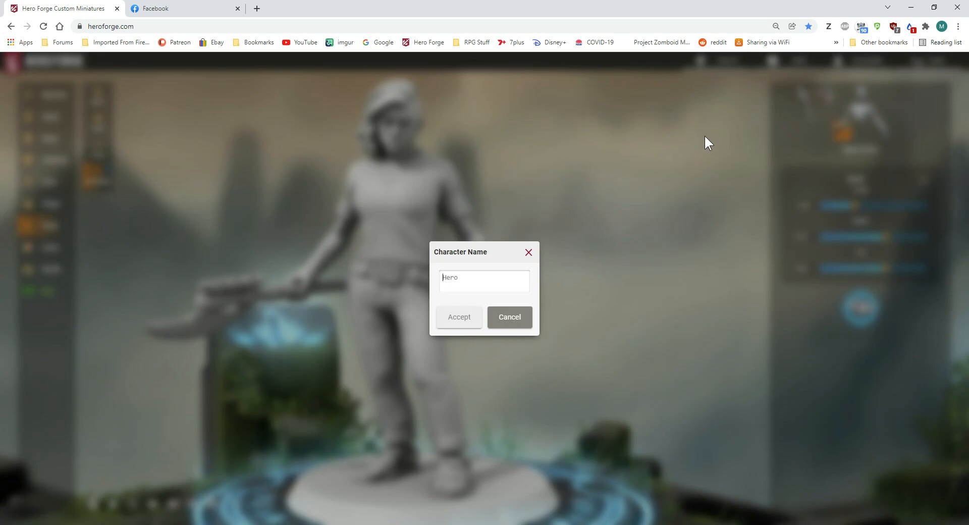
{"action": "type", "text": "aaaaaa"}
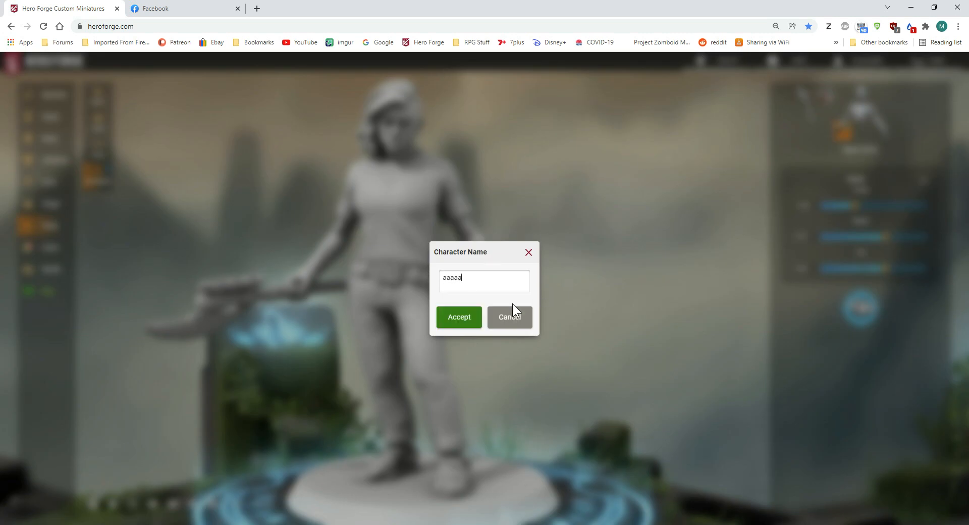
{"action": "left_click", "coordinate": [464, 317]}
{"action": "mouse_move", "coordinate": [560, 297]}
{"action": "left_mouse_down"}
{"action": "mouse_move", "coordinate": [623, 284]}
{"action": "mouse_move", "coordinate": [534, 283]}
{"action": "mouse_move", "coordinate": [559, 283]}
{"action": "left_mouse_up"}
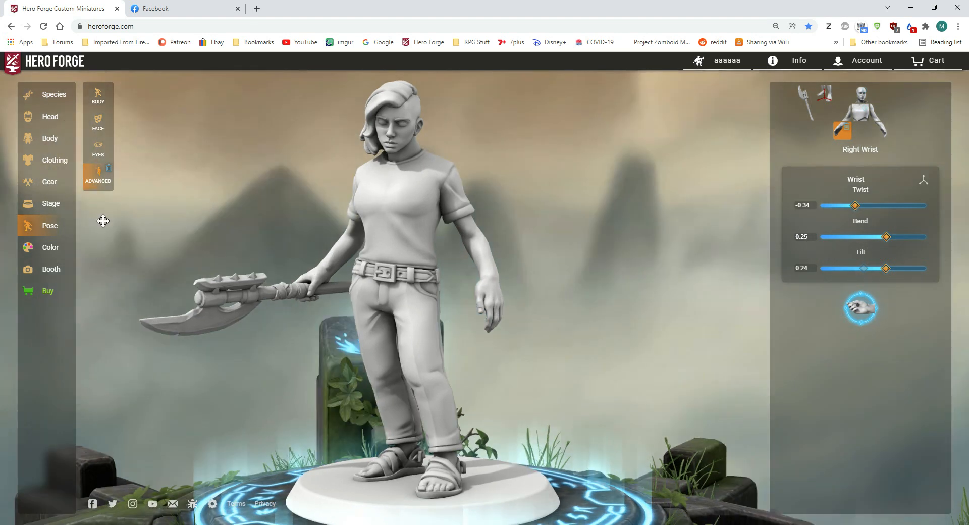
Step: Import the saved character "aaaaaa" onto the stage as an extra
{"action": "left_click", "coordinate": [48, 205]}
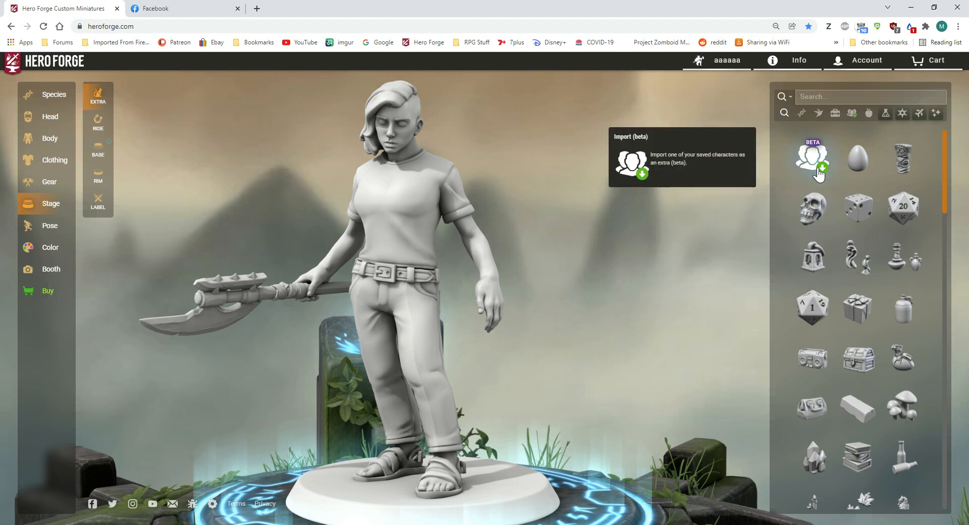
{"action": "left_click", "coordinate": [816, 153]}
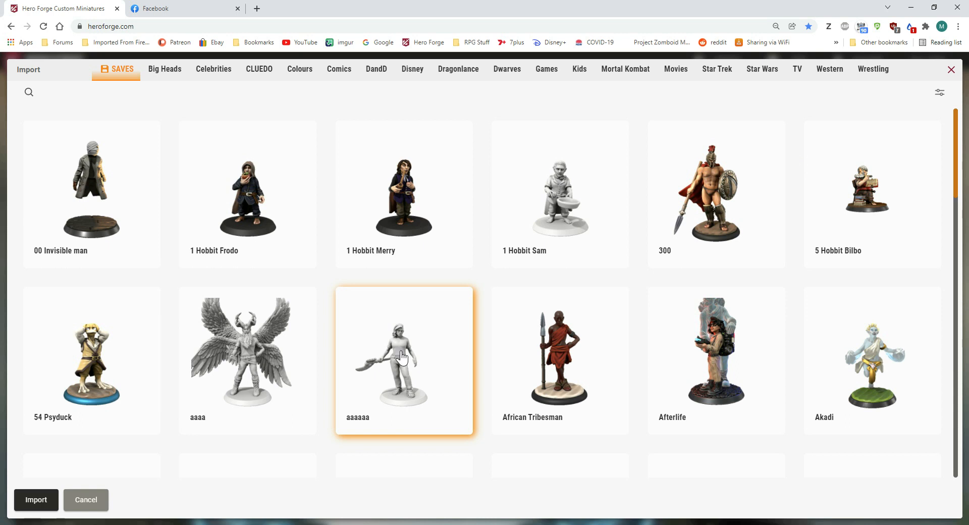
{"action": "left_click", "coordinate": [34, 508]}
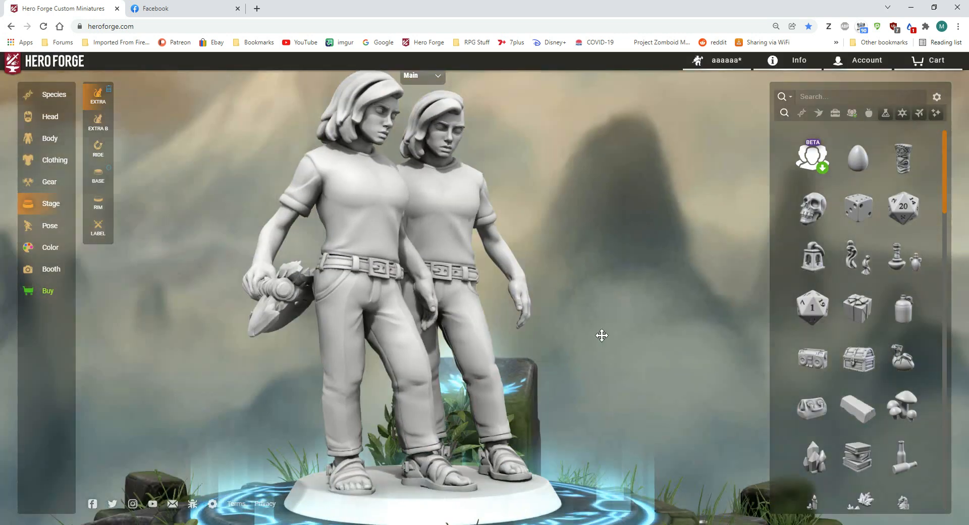
{"action": "left_click_drag", "start_coordinate": [602, 336], "coordinate": [507, 340]}
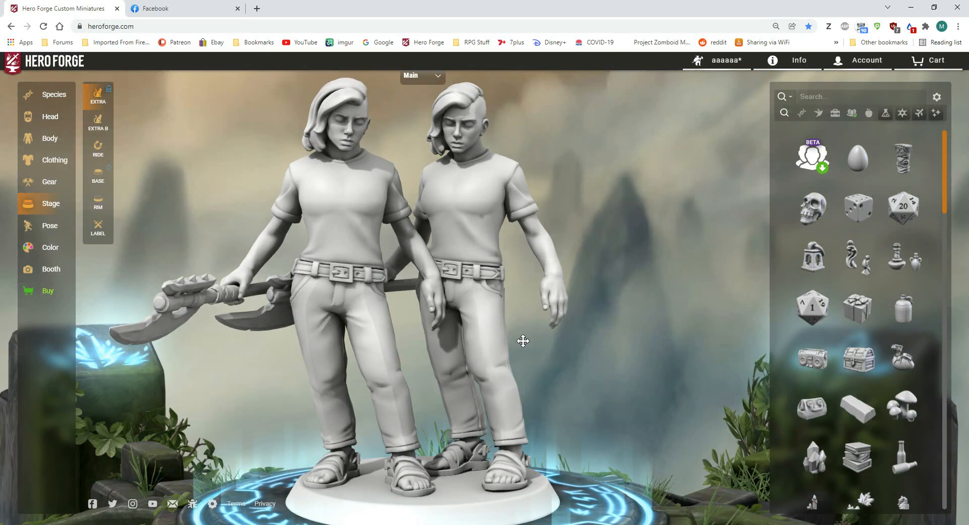
{"action": "left_click", "coordinate": [420, 80]}
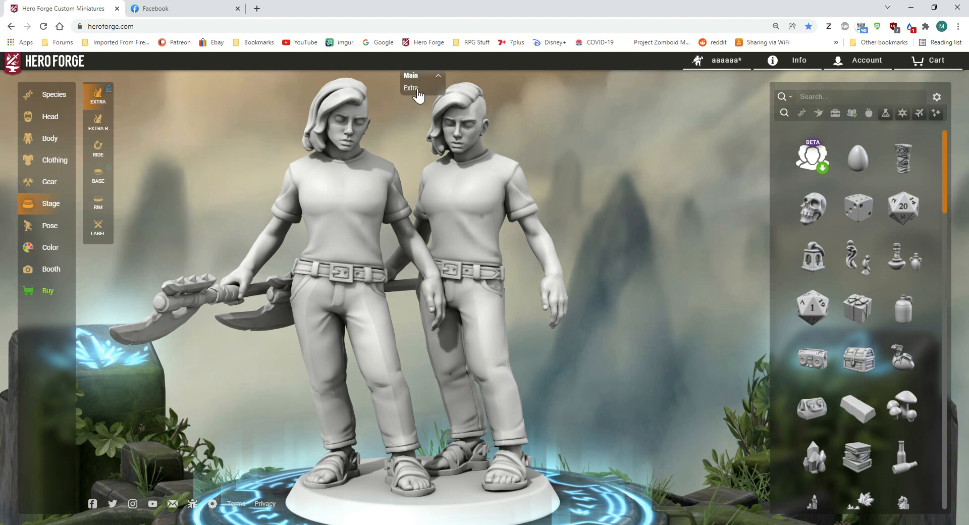
{"action": "left_click", "coordinate": [343, 102]}
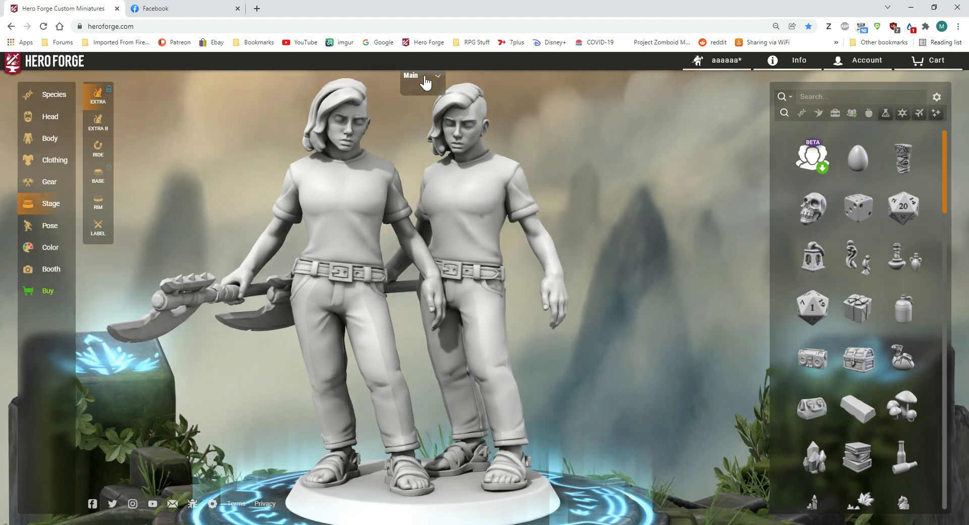
{"action": "left_click", "coordinate": [425, 82]}
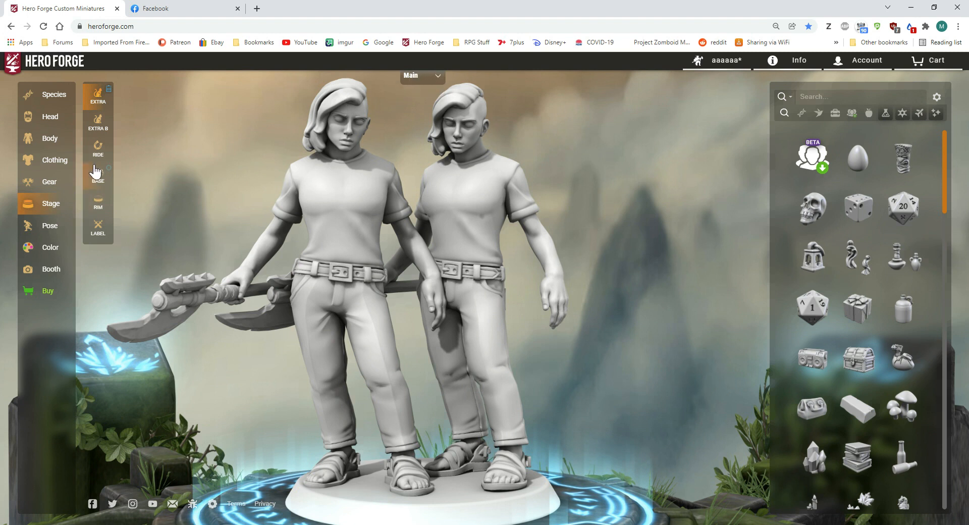
Step: Set the main character's Forwards and Sideways position to 0 in the advanced pose settings
{"action": "left_click", "coordinate": [47, 230]}
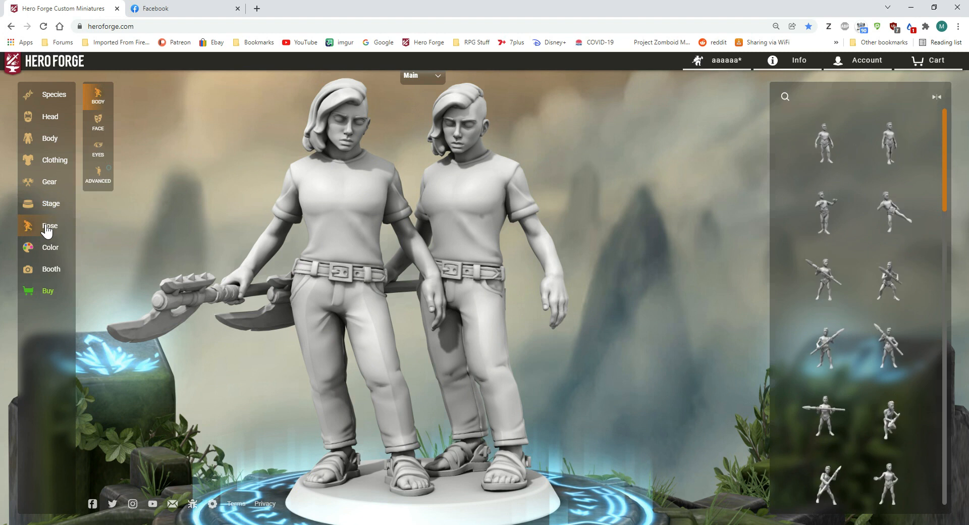
{"action": "left_click", "coordinate": [96, 177]}
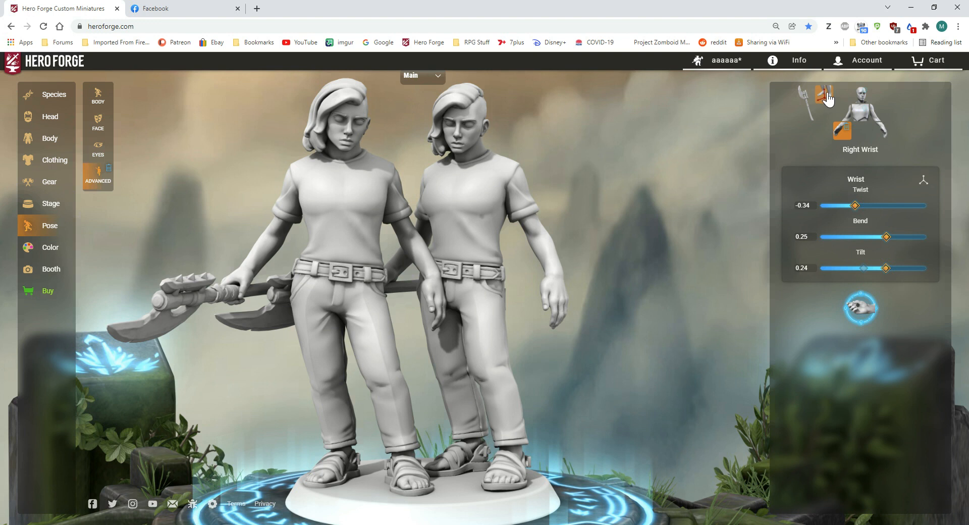
{"action": "left_click", "coordinate": [827, 96]}
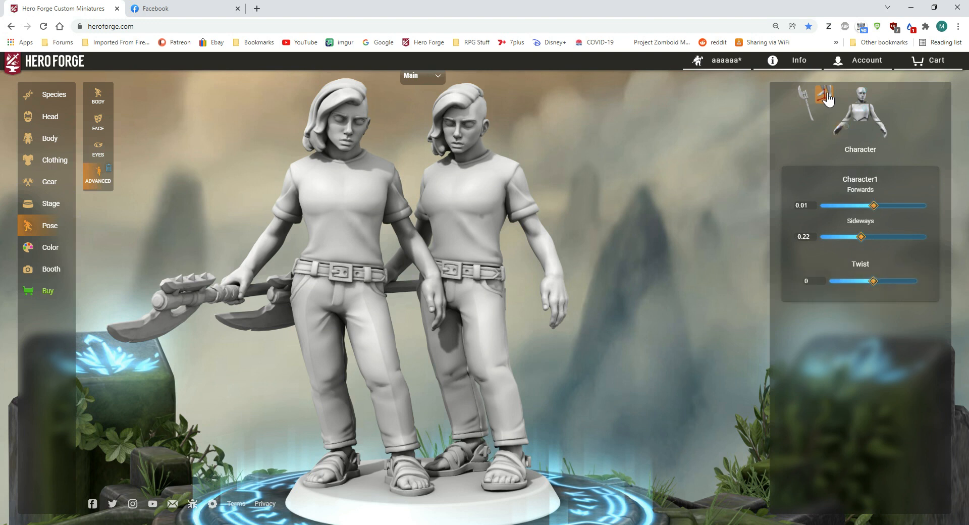
{"action": "left_click", "coordinate": [814, 207]}
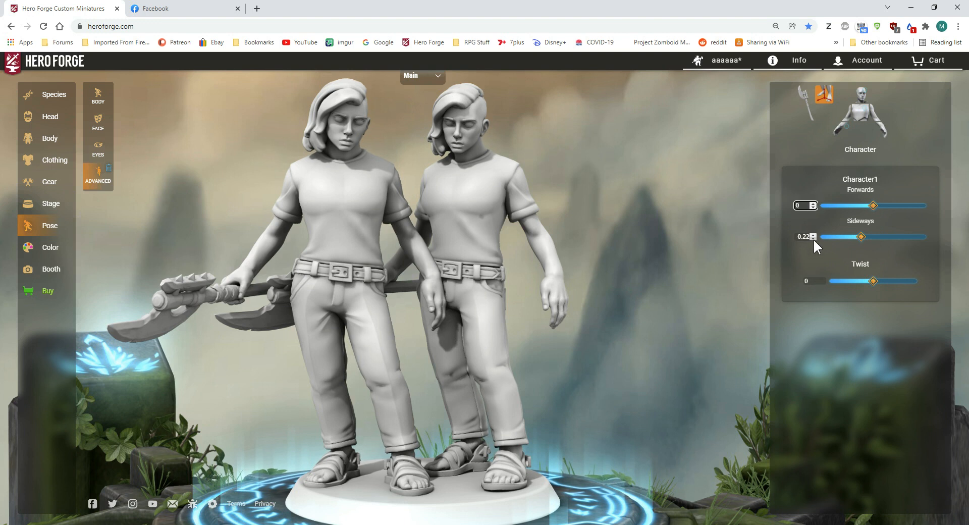
{"action": "left_click", "coordinate": [806, 237]}
{"action": "type", "text": "-0.2"}
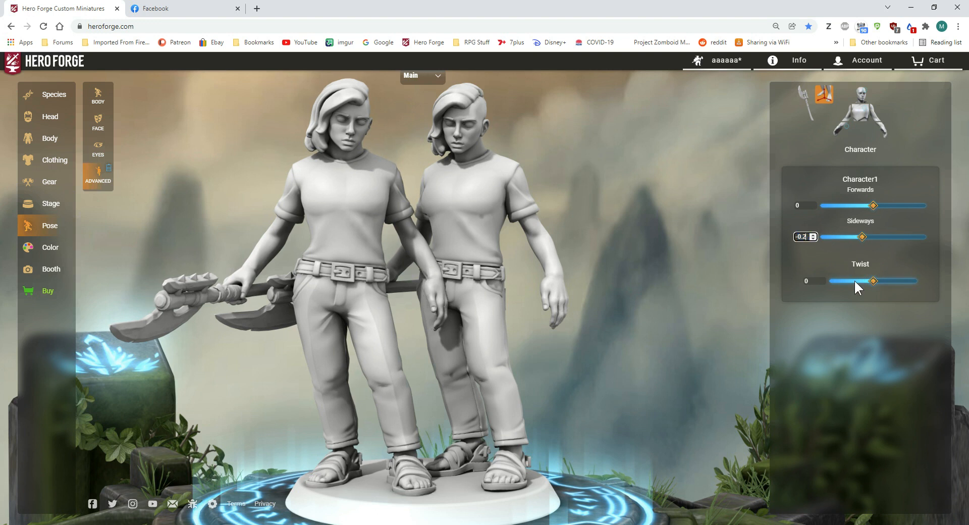
{"action": "key", "text": "BackSpace"}
{"action": "key", "text": "BackSpace"}
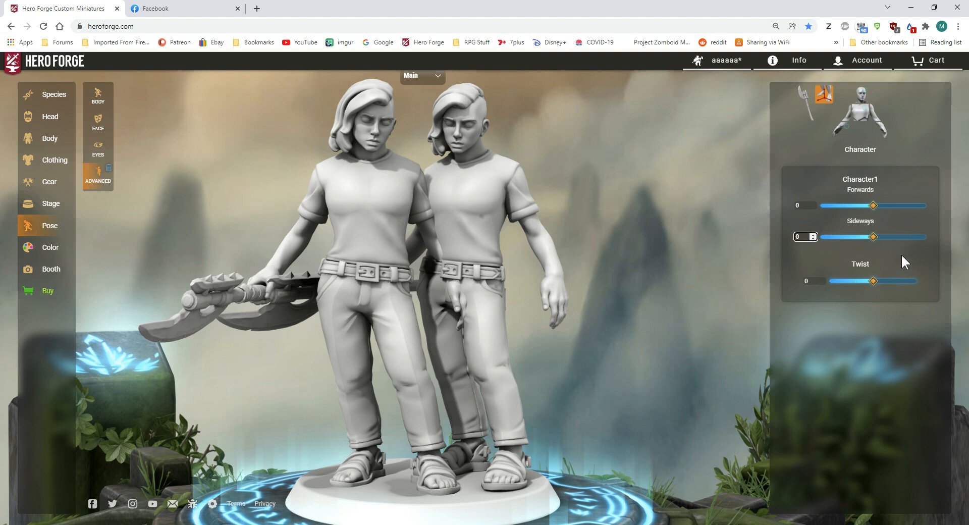
{"action": "left_click", "coordinate": [752, 253]}
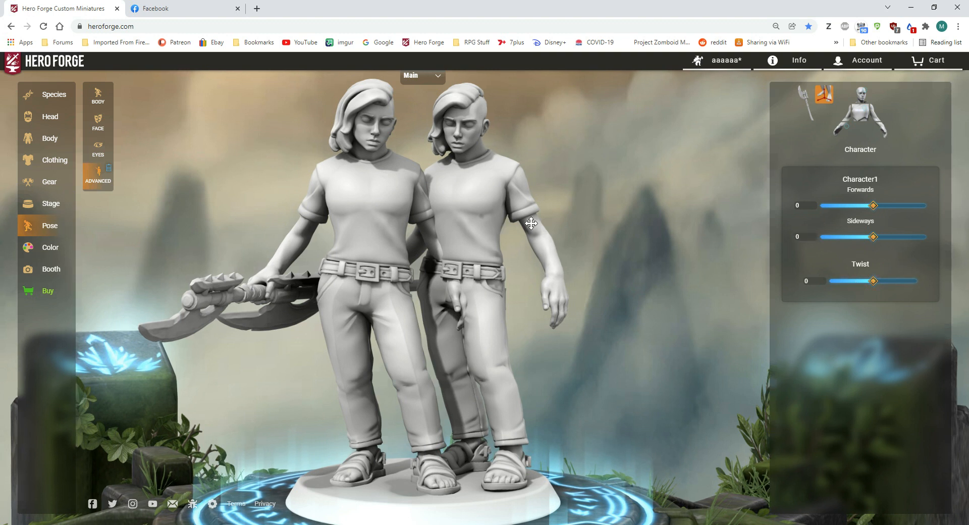
{"action": "left_click_drag", "start_coordinate": [519, 211], "coordinate": [477, 212]}
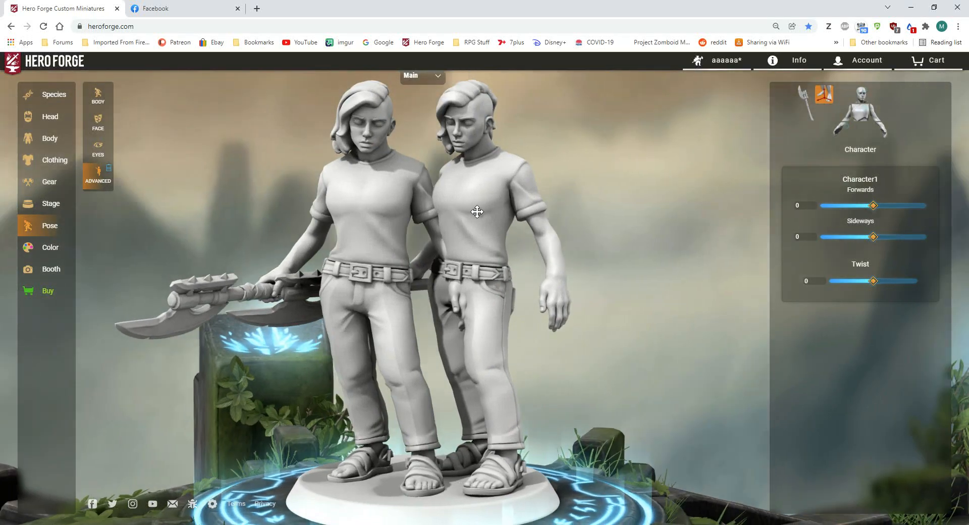
{"action": "left_click_drag", "start_coordinate": [552, 199], "coordinate": [593, 195]}
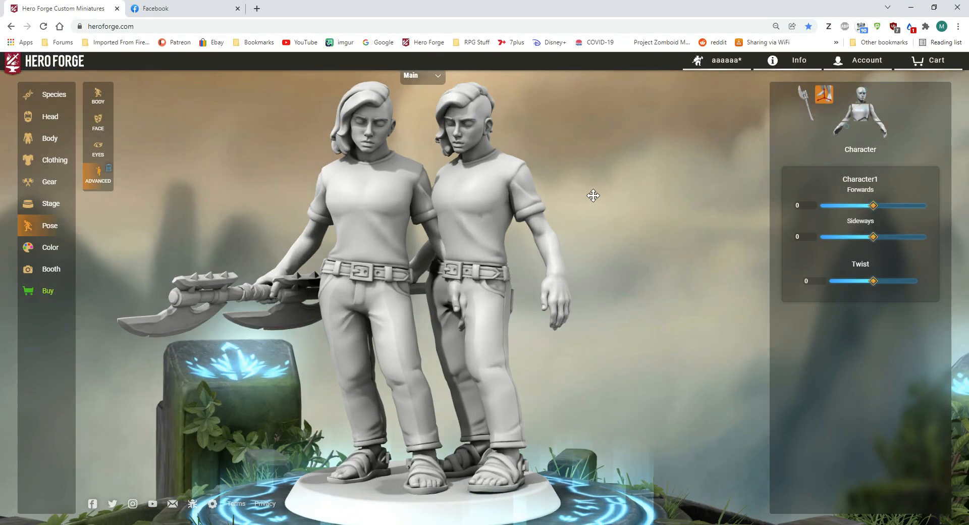
Step: Switch editing to the extra character and remove its ears, hair, eyes, brows and teeth
{"action": "left_click", "coordinate": [54, 119]}
{"action": "left_click", "coordinate": [430, 76]}
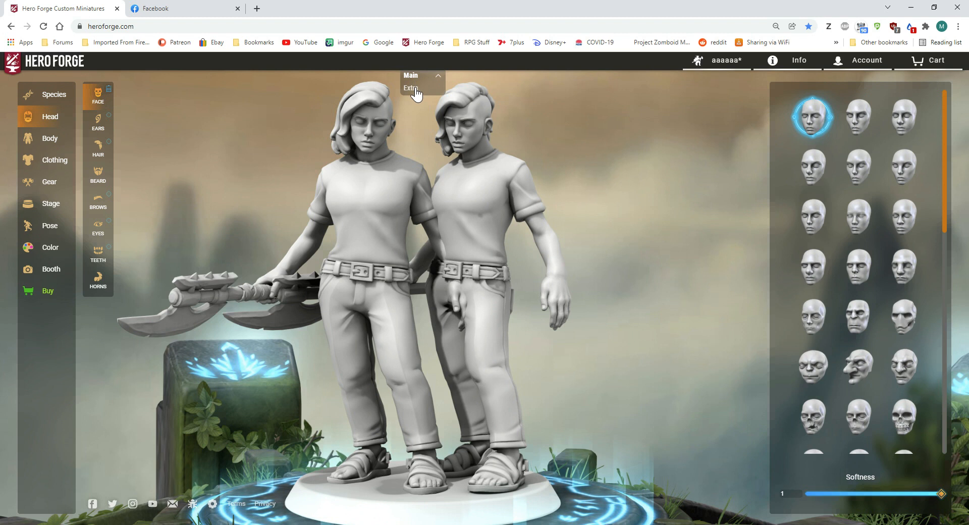
{"action": "left_click", "coordinate": [413, 89]}
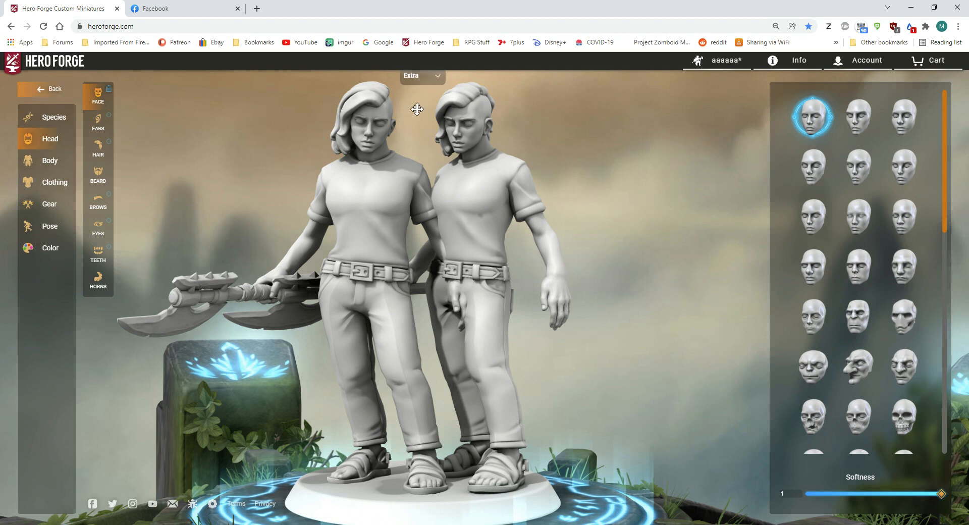
{"action": "left_click", "coordinate": [109, 122]}
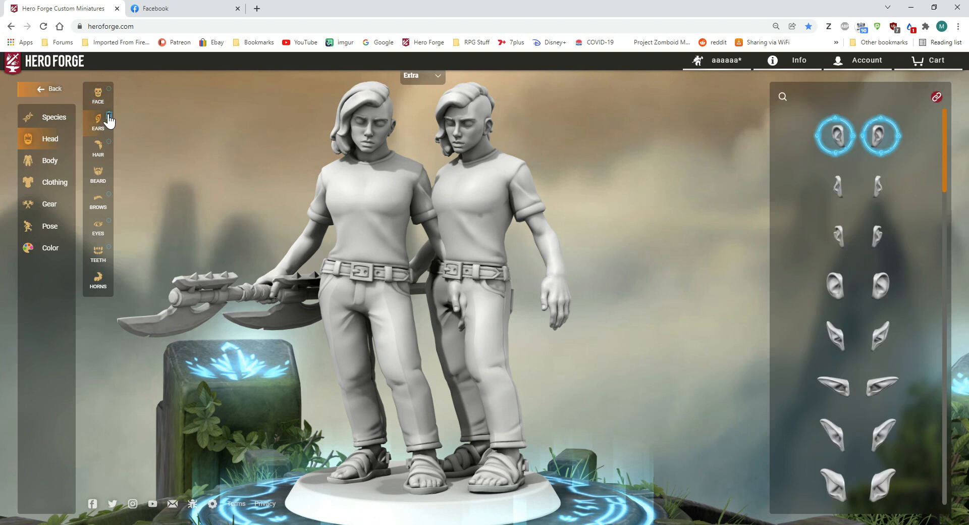
{"action": "left_click", "coordinate": [106, 146]}
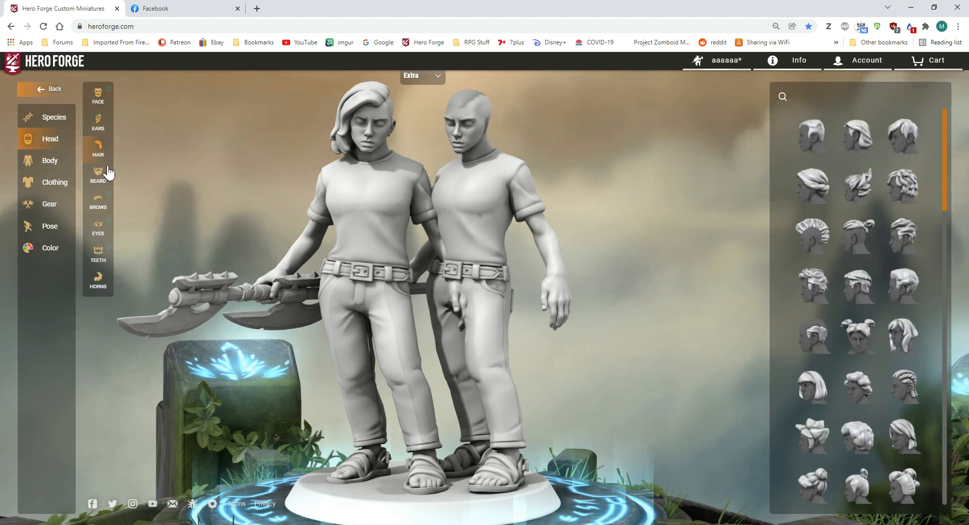
{"action": "left_click", "coordinate": [108, 227]}
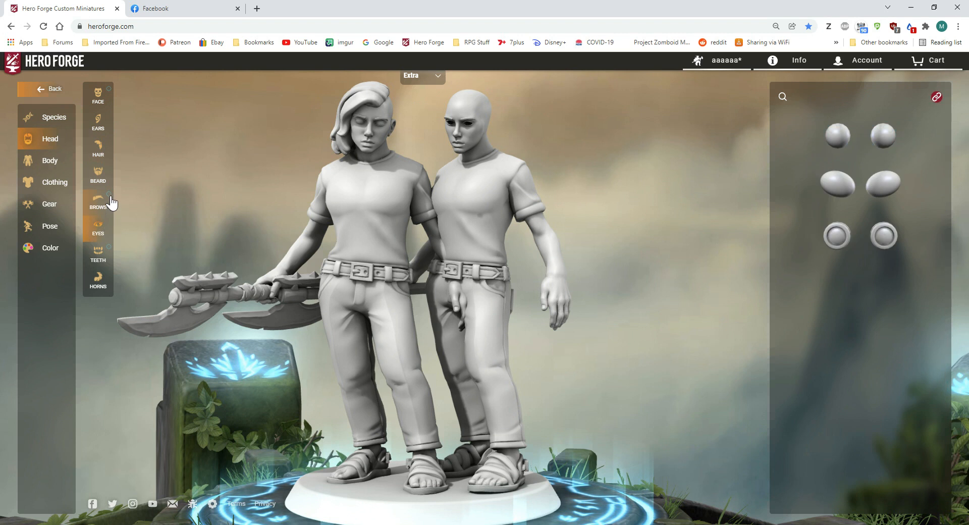
{"action": "left_click", "coordinate": [108, 199]}
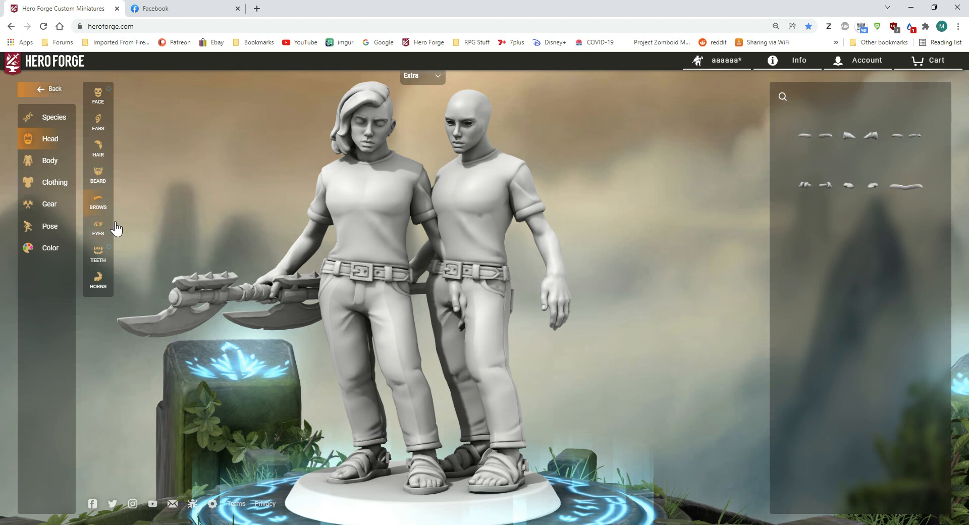
{"action": "left_click", "coordinate": [110, 256]}
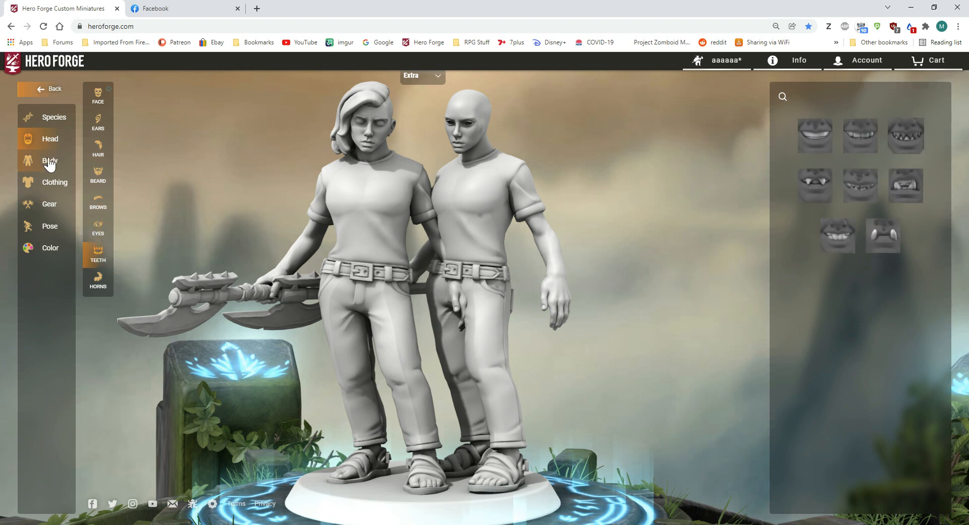
Step: Remove the extra character's chest, legs and feet clothing
{"action": "left_click", "coordinate": [49, 186]}
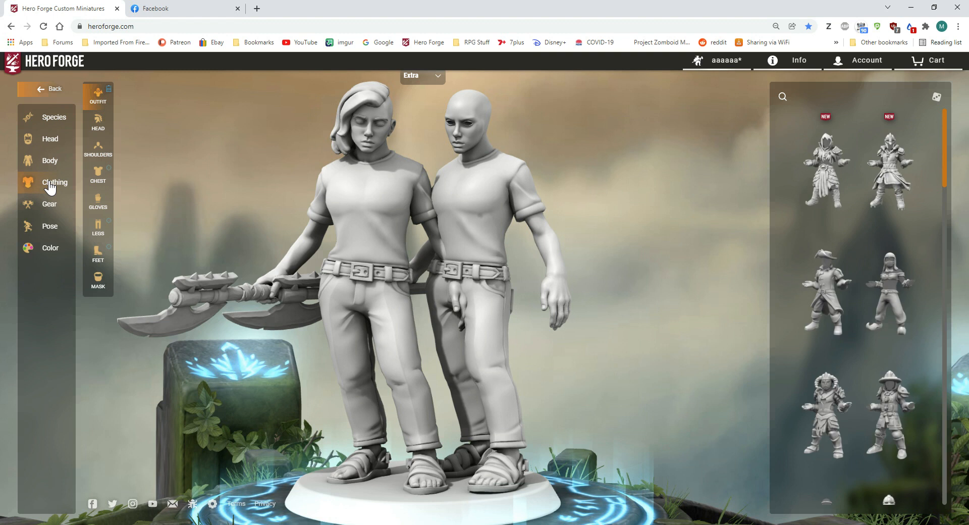
{"action": "left_click", "coordinate": [101, 175]}
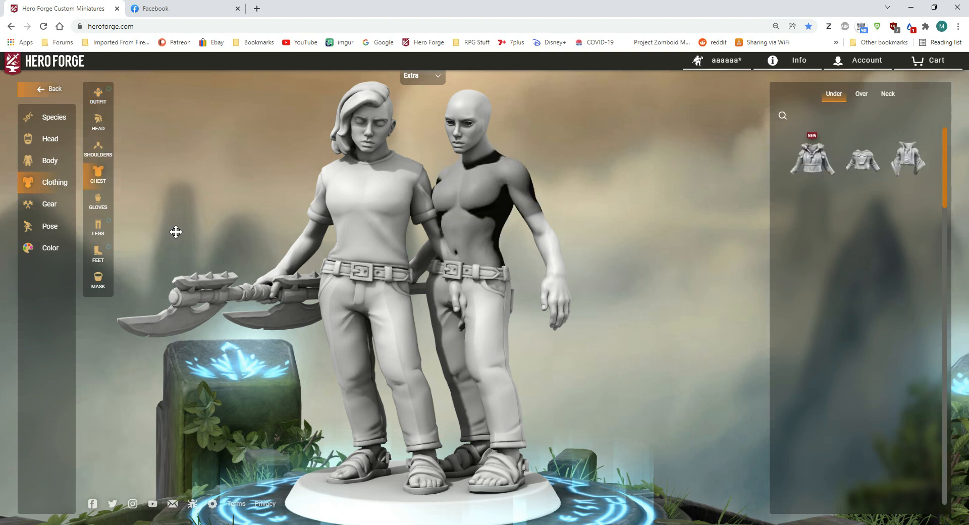
{"action": "left_click", "coordinate": [109, 227]}
{"action": "left_click", "coordinate": [107, 253]}
{"action": "mouse_move", "coordinate": [251, 196]}
{"action": "left_mouse_down"}
{"action": "mouse_move", "coordinate": [319, 199]}
{"action": "mouse_move", "coordinate": [253, 195]}
{"action": "left_mouse_up"}
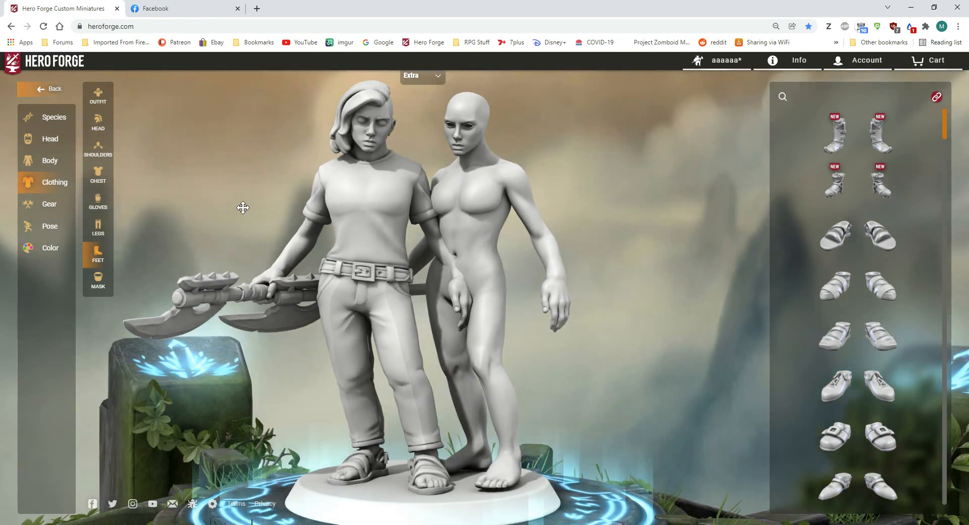
Step: Replace both of the extra character's arms with the armless shoulder option
{"action": "left_click", "coordinate": [43, 165]}
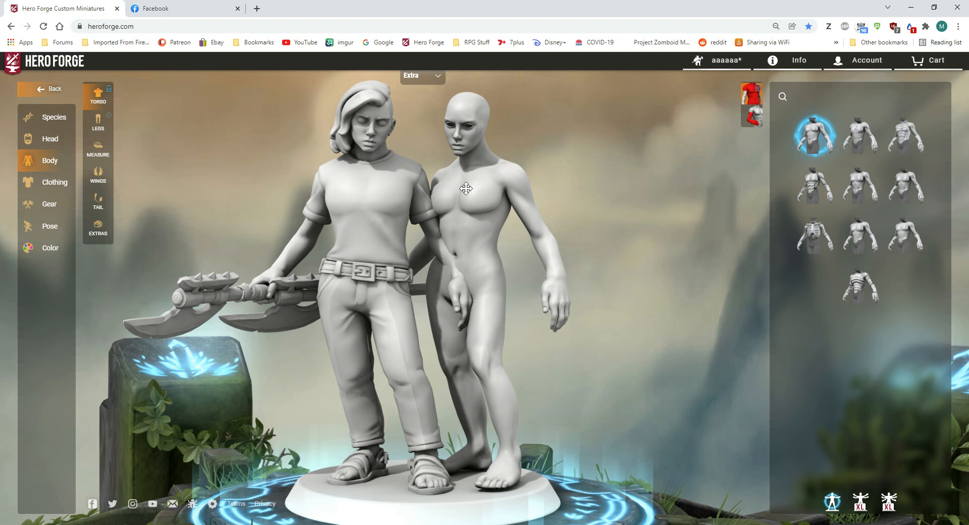
{"action": "left_click", "coordinate": [424, 81]}
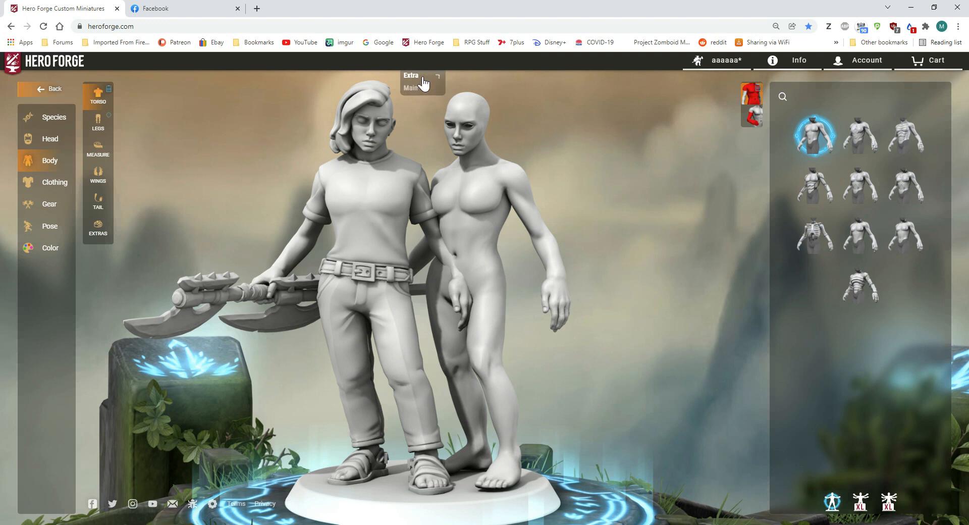
{"action": "left_click", "coordinate": [756, 121]}
{"action": "scroll", "coordinate": [861, 319], "scroll_direction": "down", "scroll_amount": 10}
{"action": "scroll", "coordinate": [857, 318], "scroll_direction": "down", "scroll_amount": 4}
{"action": "left_click", "coordinate": [868, 280]}
{"action": "left_click", "coordinate": [869, 281]}
{"action": "mouse_move", "coordinate": [688, 287]}
{"action": "left_mouse_down"}
{"action": "mouse_move", "coordinate": [608, 289]}
{"action": "mouse_move", "coordinate": [674, 286]}
{"action": "left_mouse_up"}
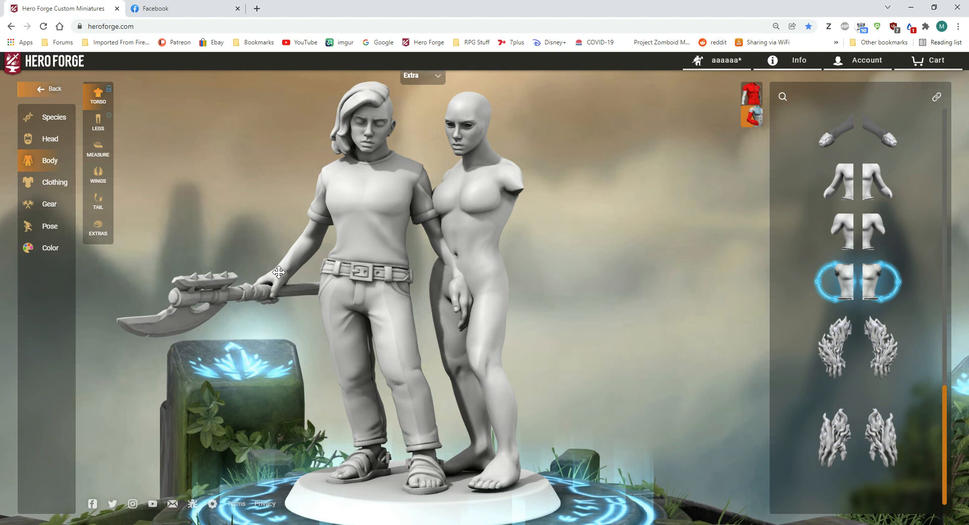
Step: Switch editing to the main character and shift it slightly sideways toward the extra in the advanced pose settings
{"action": "left_click", "coordinate": [49, 227]}
{"action": "left_click", "coordinate": [425, 81]}
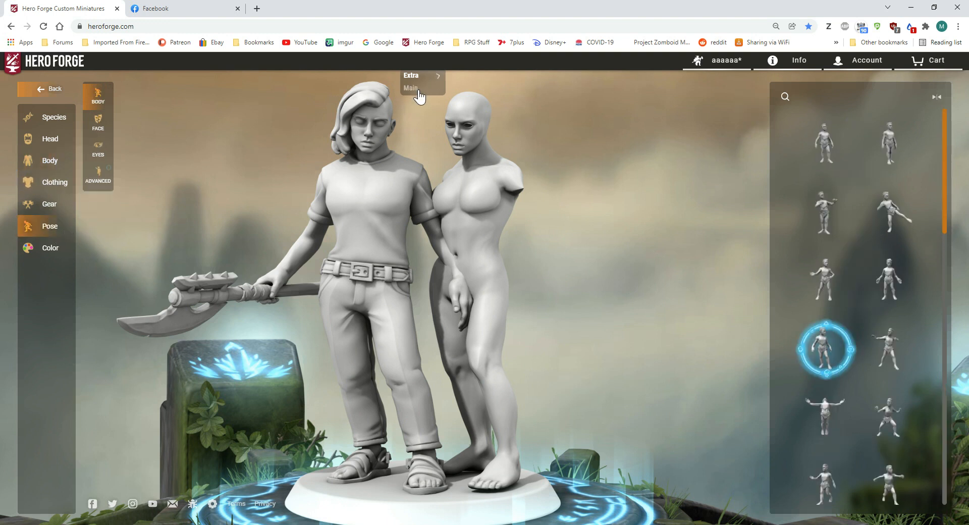
{"action": "left_click", "coordinate": [420, 89]}
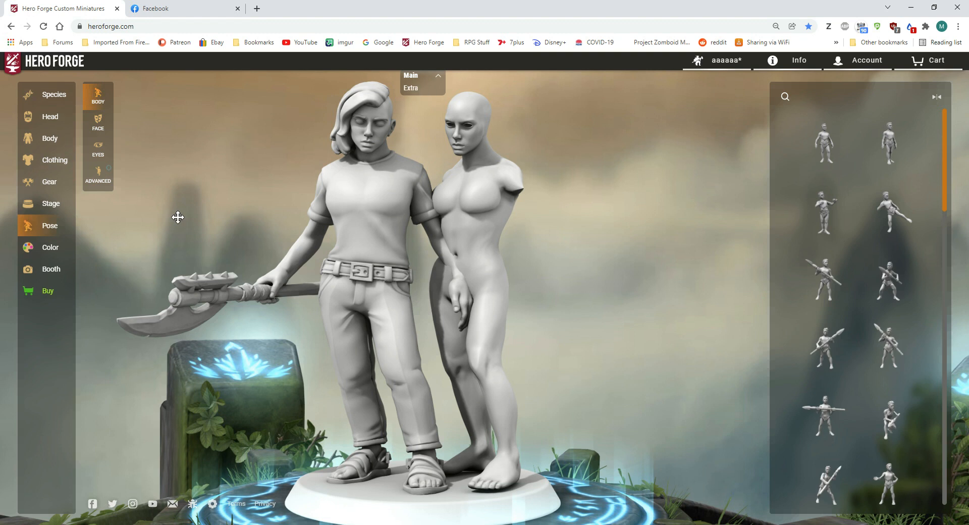
{"action": "left_click", "coordinate": [99, 181]}
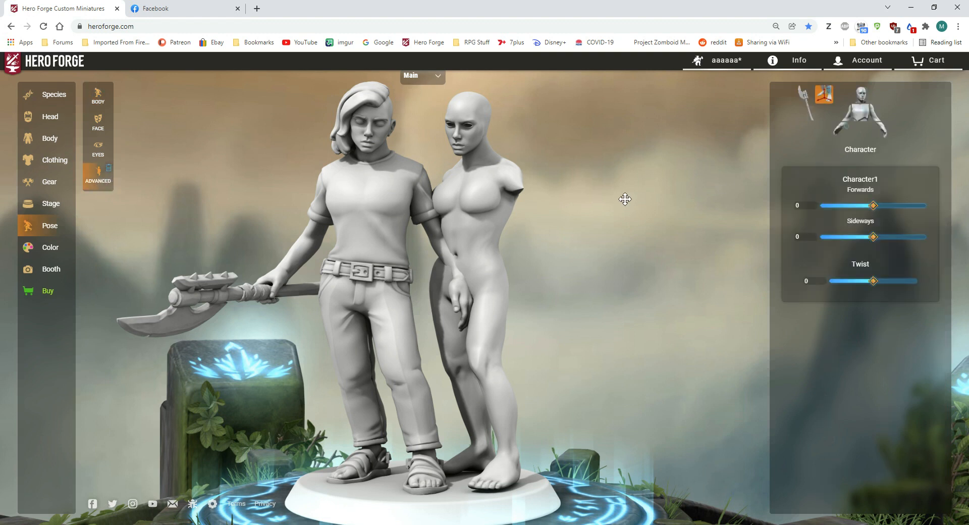
{"action": "mouse_move", "coordinate": [875, 244]}
{"action": "left_mouse_down"}
{"action": "mouse_move", "coordinate": [907, 244]}
{"action": "mouse_move", "coordinate": [891, 244]}
{"action": "left_mouse_up"}
Step: Switch editing to the extra character and set its Forwards position and Twist to 0
{"action": "left_click", "coordinate": [424, 75]}
{"action": "left_click", "coordinate": [412, 88]}
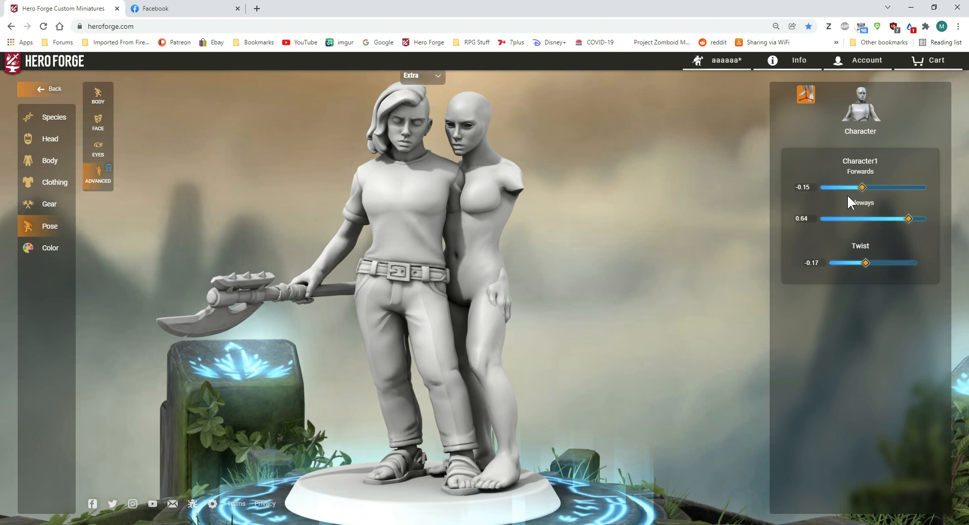
{"action": "left_click", "coordinate": [807, 188]}
{"action": "type", "text": "-0"}
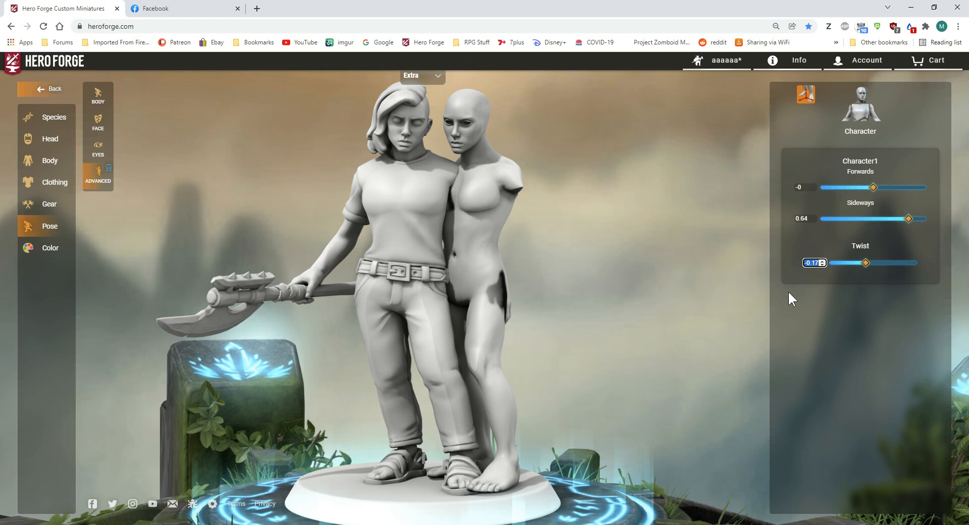
{"action": "type", "text": "0"}
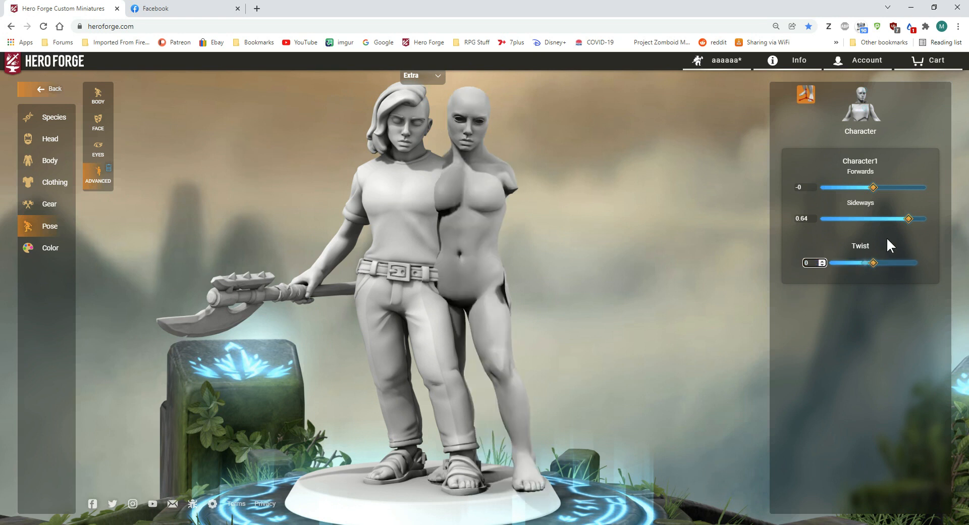
Step: Set the extra character's Sideways position to 0.08 so its body overlaps the main character's
{"action": "left_click_drag", "start_coordinate": [909, 226], "coordinate": [879, 220]}
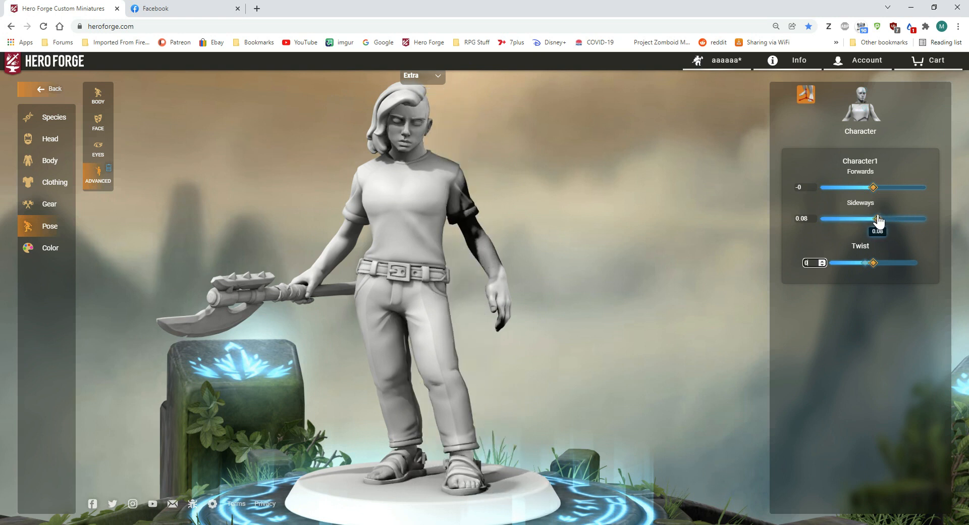
{"action": "left_click_drag", "start_coordinate": [730, 232], "coordinate": [810, 233]}
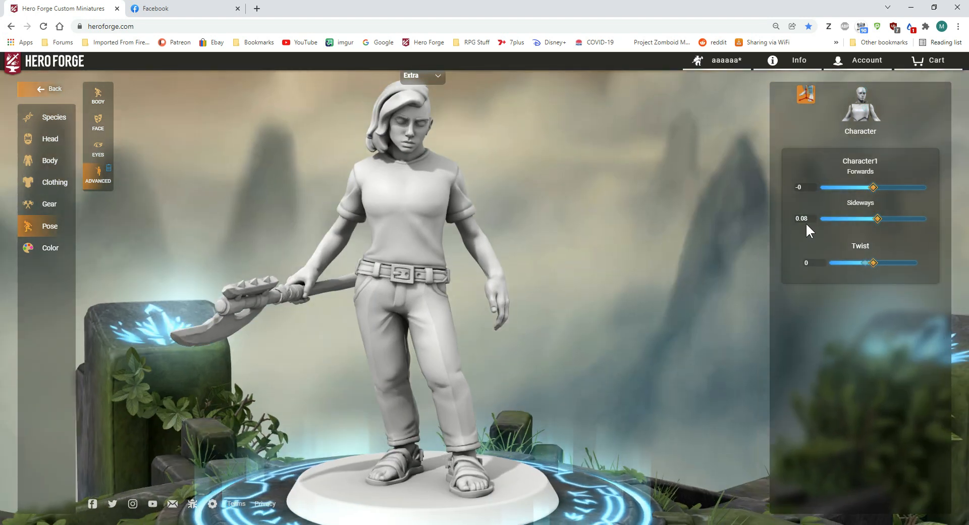
{"action": "left_click", "coordinate": [813, 221]}
{"action": "left_click", "coordinate": [813, 216]}
{"action": "left_click_drag", "start_coordinate": [651, 247], "coordinate": [702, 232]}
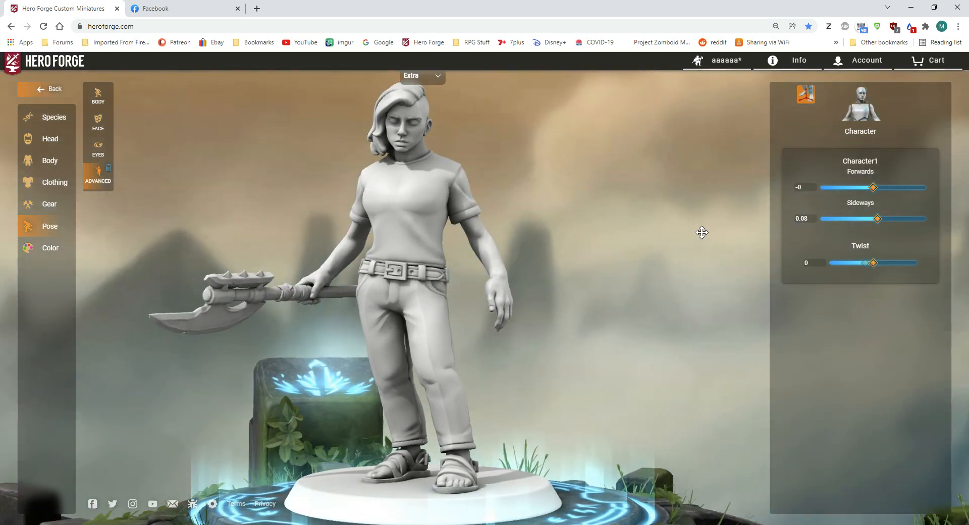
Step: Try the Monk Sandals on the extra character's feet
{"action": "left_click", "coordinate": [51, 184]}
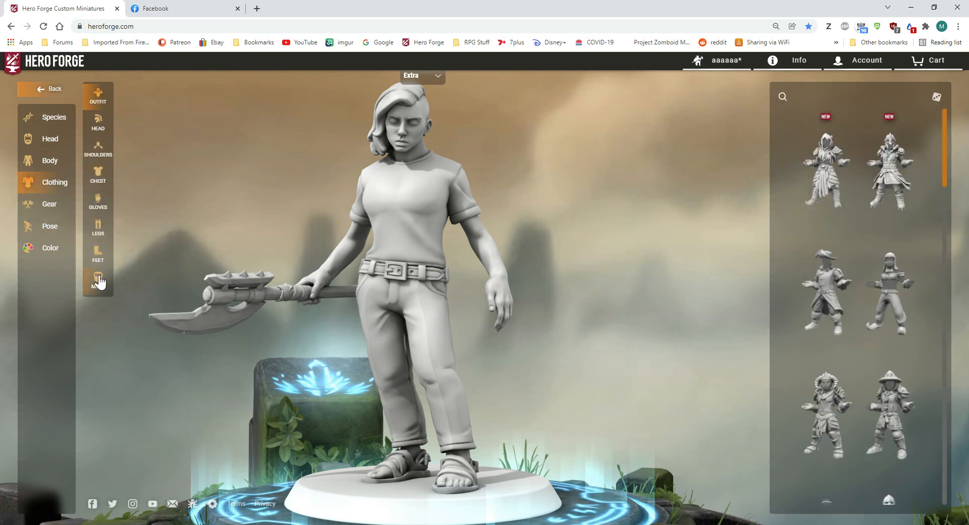
{"action": "left_click", "coordinate": [98, 252]}
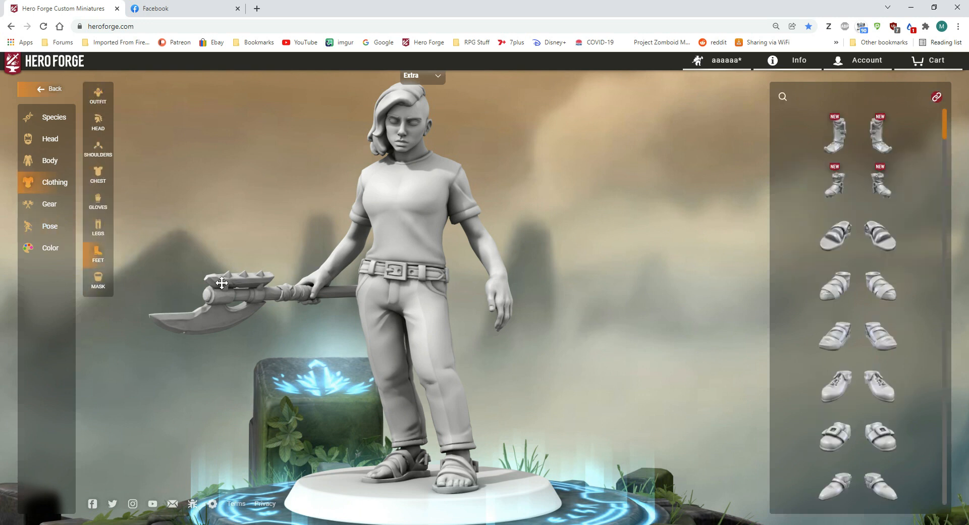
{"action": "left_click", "coordinate": [835, 235]}
{"action": "left_click_drag", "start_coordinate": [478, 188], "coordinate": [547, 189]}
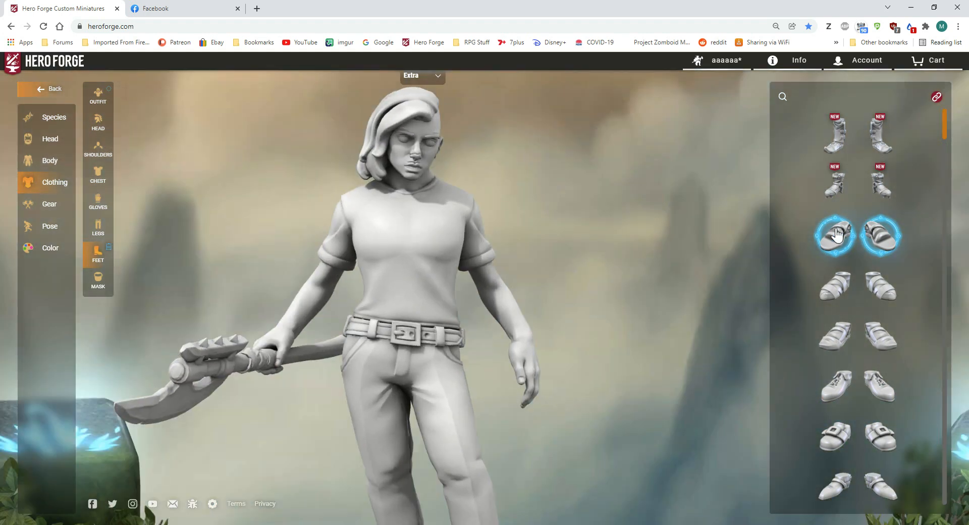
{"action": "left_click_drag", "start_coordinate": [673, 266], "coordinate": [658, 324]}
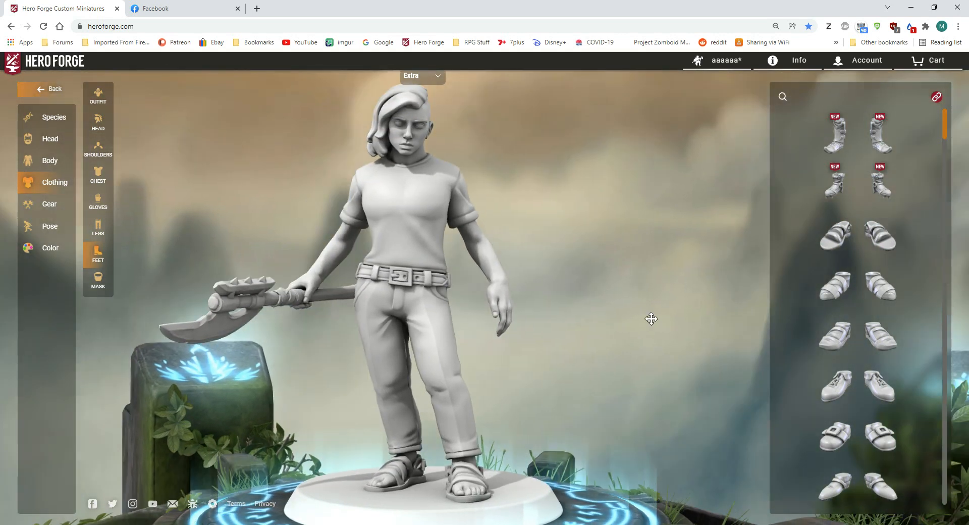
{"action": "left_click_drag", "start_coordinate": [444, 170], "coordinate": [469, 200]}
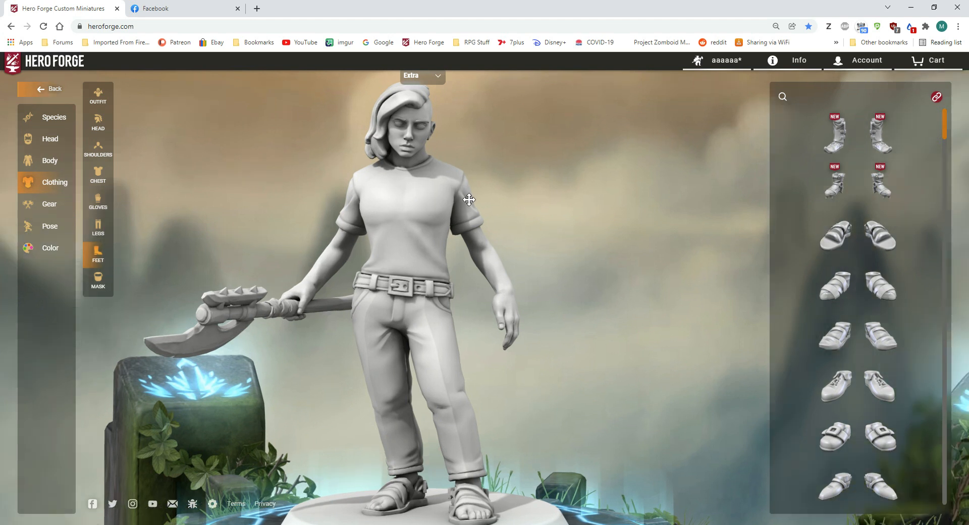
Step: Try the Man Bun hairstyle on the extra character's head
{"action": "left_click", "coordinate": [44, 143]}
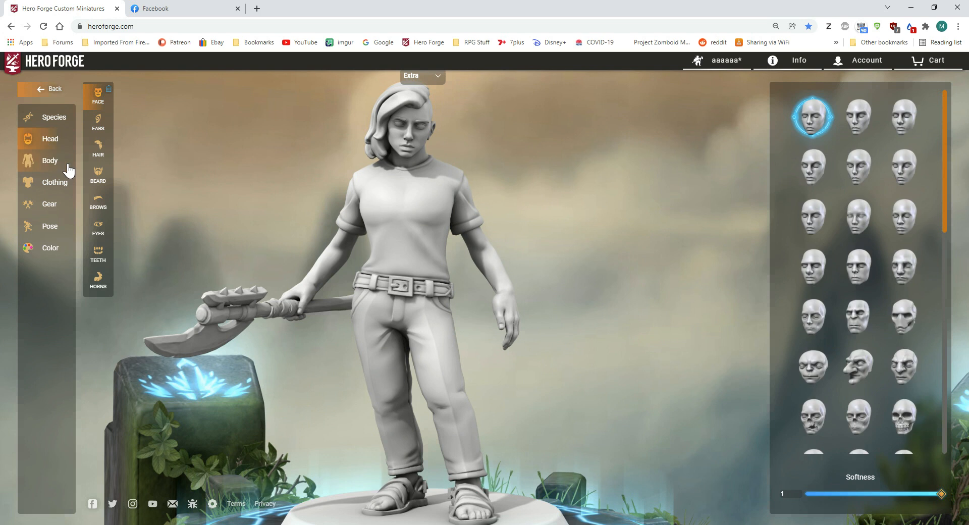
{"action": "left_click", "coordinate": [421, 78]}
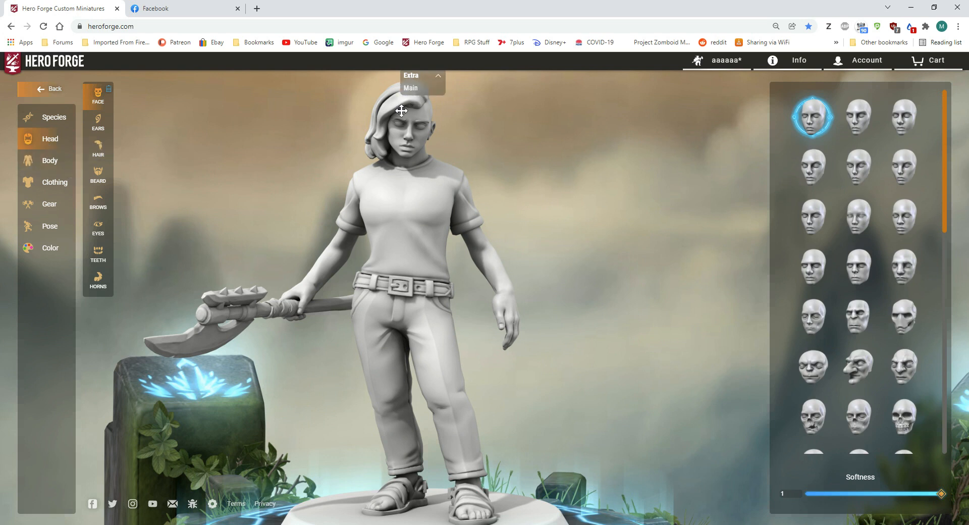
{"action": "left_click", "coordinate": [98, 149]}
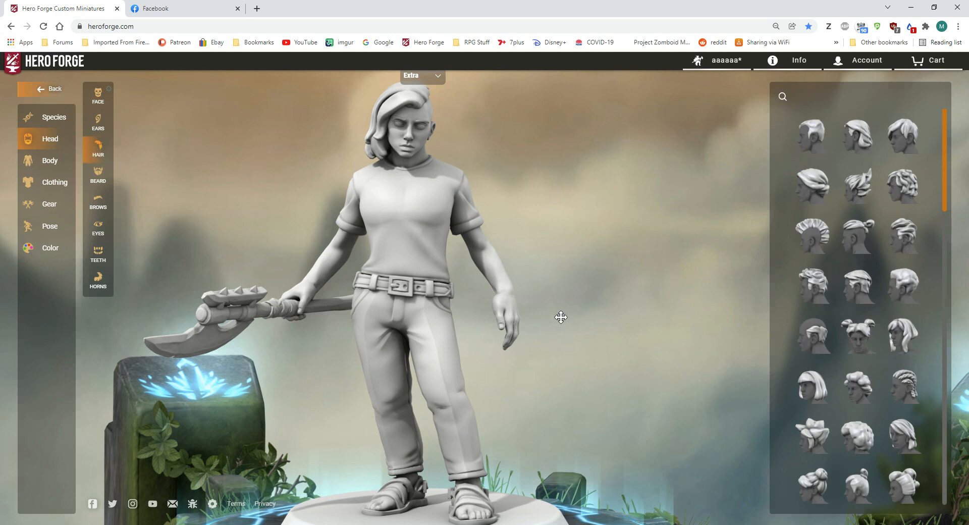
{"action": "scroll", "coordinate": [873, 328], "scroll_direction": "down", "scroll_amount": 6}
{"action": "scroll", "coordinate": [873, 359], "scroll_direction": "down", "scroll_amount": 5}
{"action": "scroll", "coordinate": [872, 355], "scroll_direction": "down", "scroll_amount": 2}
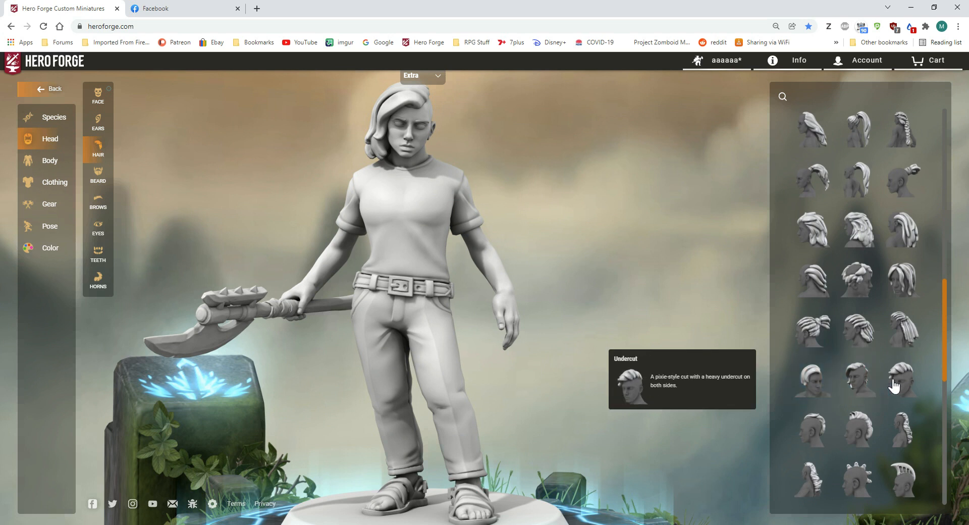
{"action": "scroll", "coordinate": [867, 384], "scroll_direction": "down", "scroll_amount": 2}
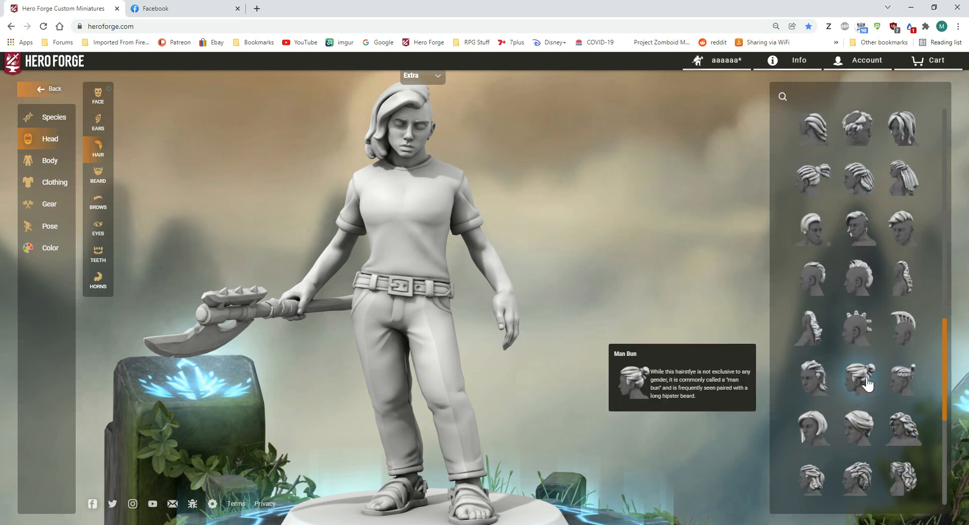
{"action": "left_click", "coordinate": [861, 377]}
{"action": "left_click_drag", "start_coordinate": [717, 321], "coordinate": [643, 332]}
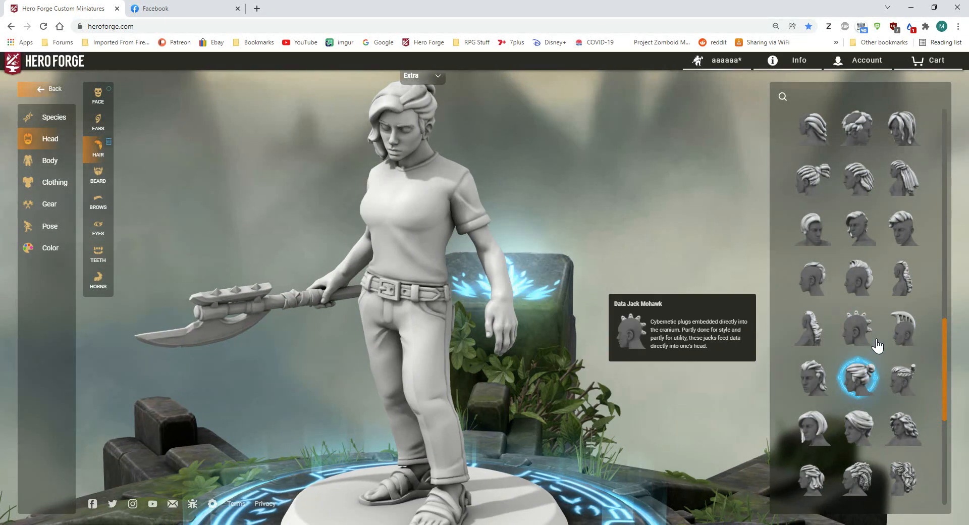
Step: Give the extra character the voluminous, wavy, tied-back hairstyle in place of the Man Bun
{"action": "scroll", "coordinate": [883, 354], "scroll_direction": "down", "scroll_amount": 5}
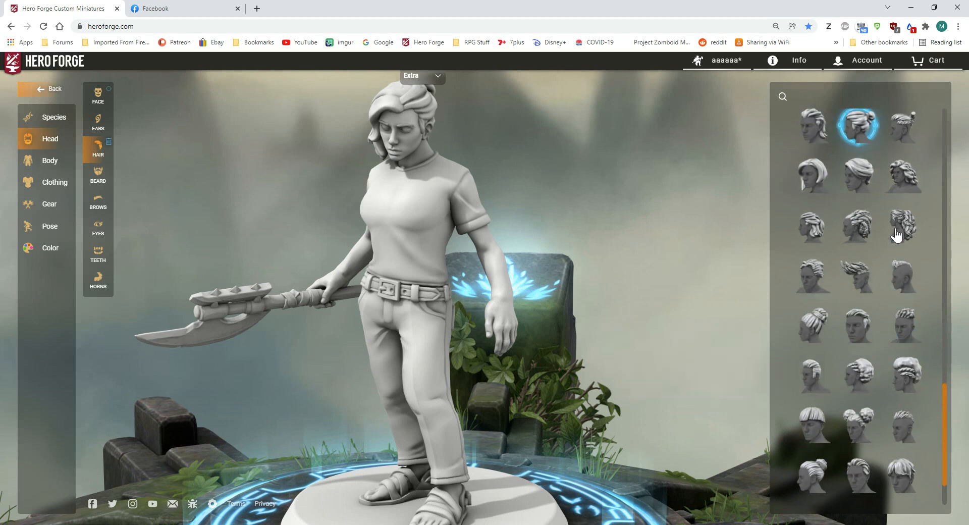
{"action": "left_click", "coordinate": [901, 222]}
{"action": "left_click_drag", "start_coordinate": [702, 260], "coordinate": [799, 273]}
{"action": "left_click_drag", "start_coordinate": [426, 255], "coordinate": [408, 105]}
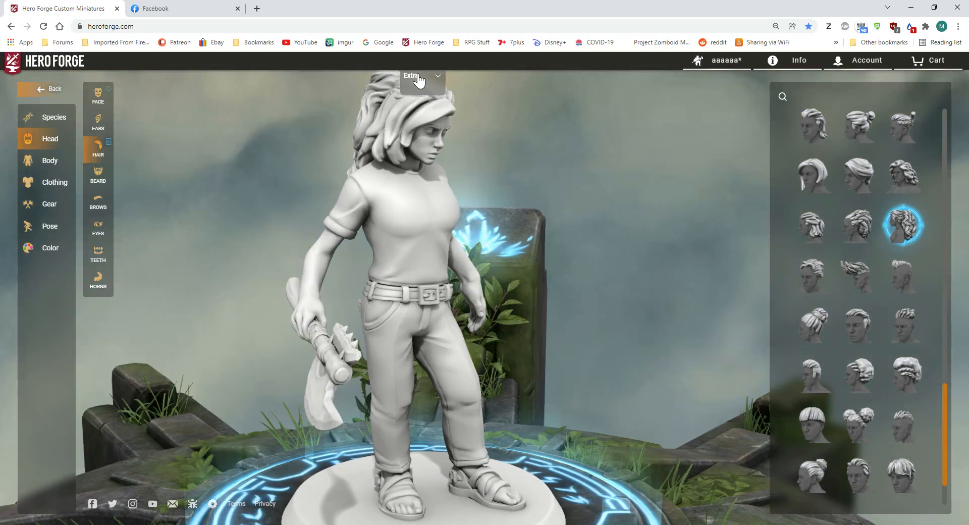
Step: Try the blunt bob on the main character and replace it with the short choppy hairstyle with a fringe
{"action": "left_click", "coordinate": [418, 89]}
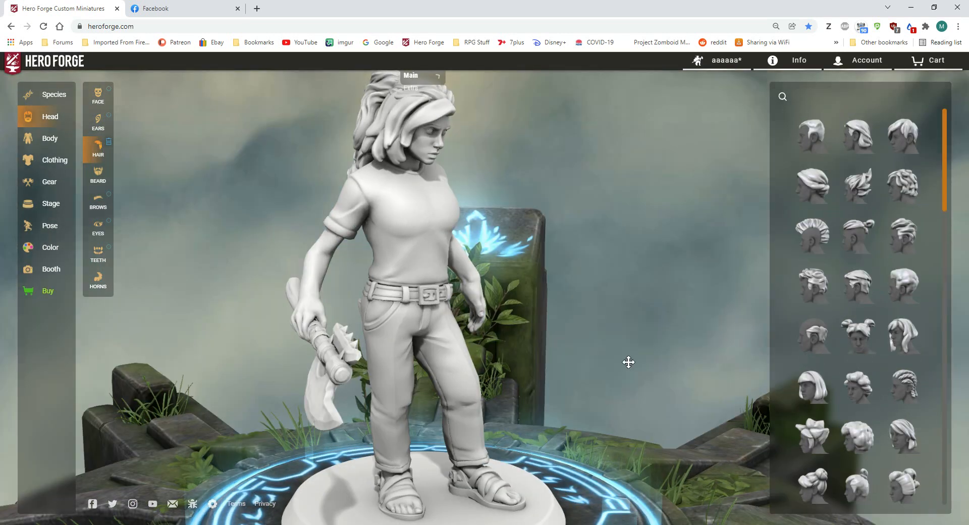
{"action": "left_click", "coordinate": [826, 394]}
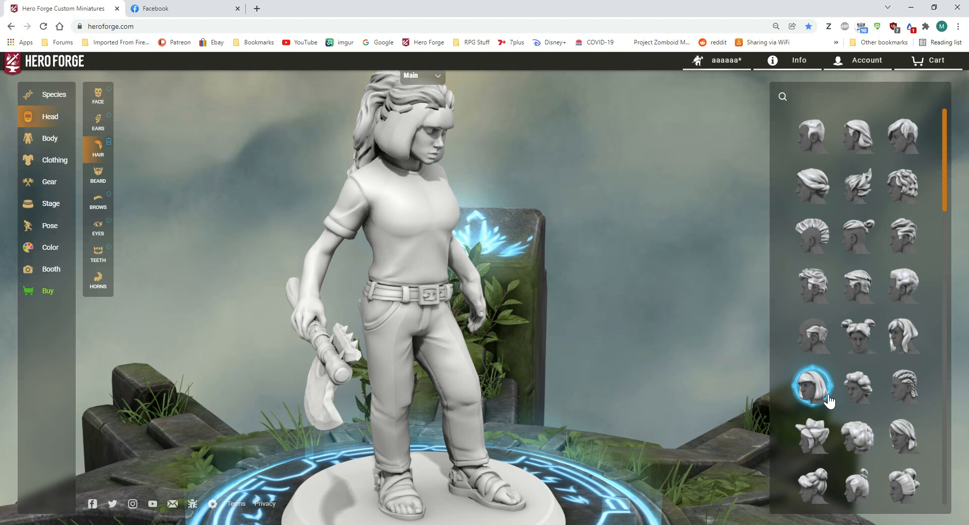
{"action": "scroll", "coordinate": [828, 397], "scroll_direction": "down", "scroll_amount": 5}
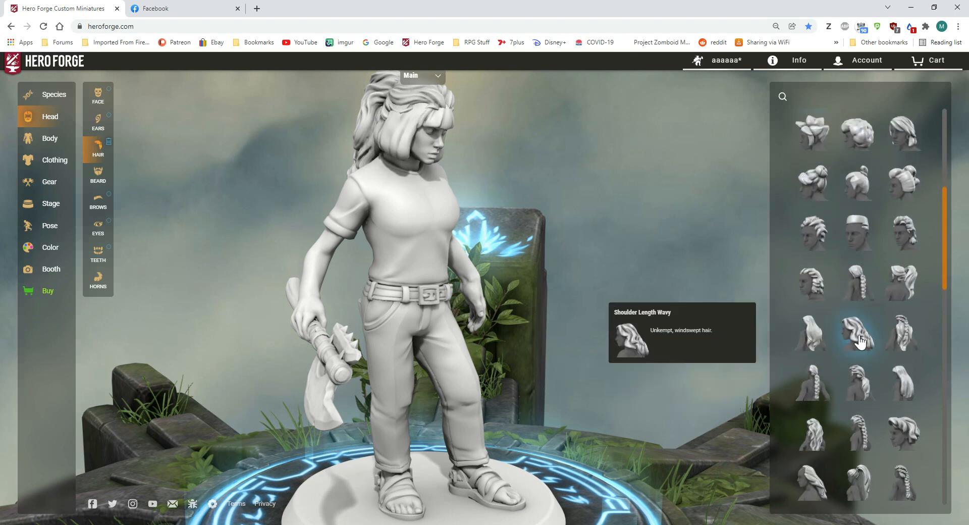
{"action": "scroll", "coordinate": [856, 404], "scroll_direction": "down", "scroll_amount": 5}
{"action": "scroll", "coordinate": [857, 415], "scroll_direction": "down", "scroll_amount": 5}
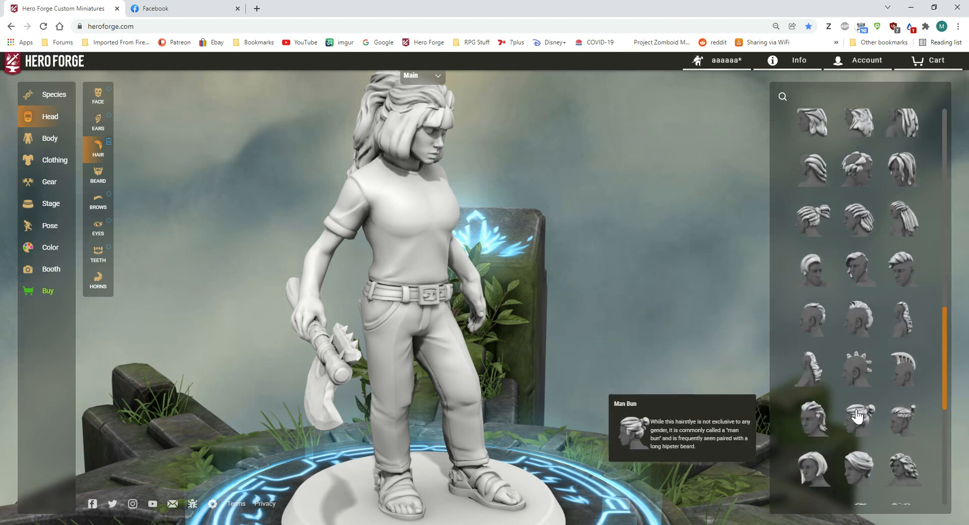
{"action": "scroll", "coordinate": [857, 415], "scroll_direction": "down", "scroll_amount": 1}
{"action": "left_click", "coordinate": [901, 404]}
{"action": "left_click_drag", "start_coordinate": [717, 354], "coordinate": [614, 350]}
{"action": "scroll", "coordinate": [638, 313], "scroll_direction": "up", "scroll_amount": 4}
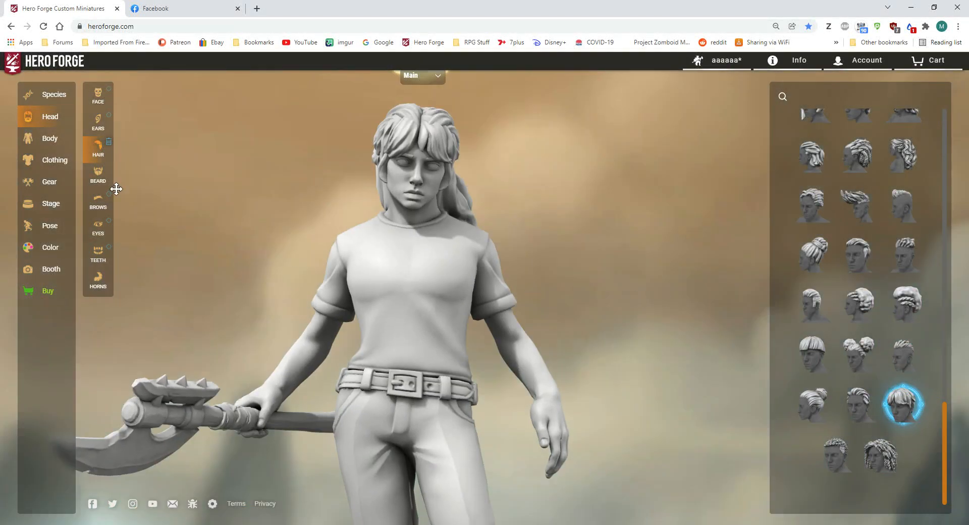
Step: Try the goatee, full, Chinstrap and Shaggy beards on the main character and settle on the sideburns joined by a moustache
{"action": "left_click", "coordinate": [98, 174]}
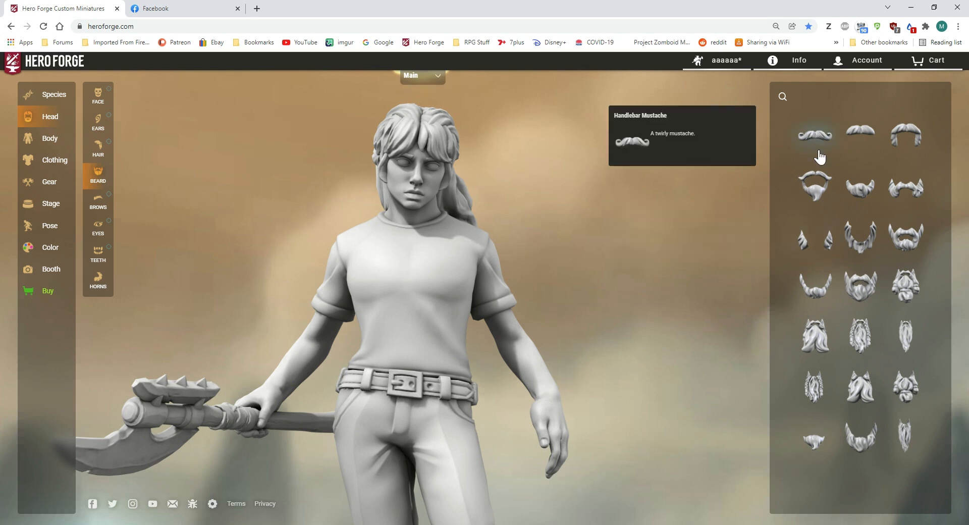
{"action": "left_click", "coordinate": [814, 191]}
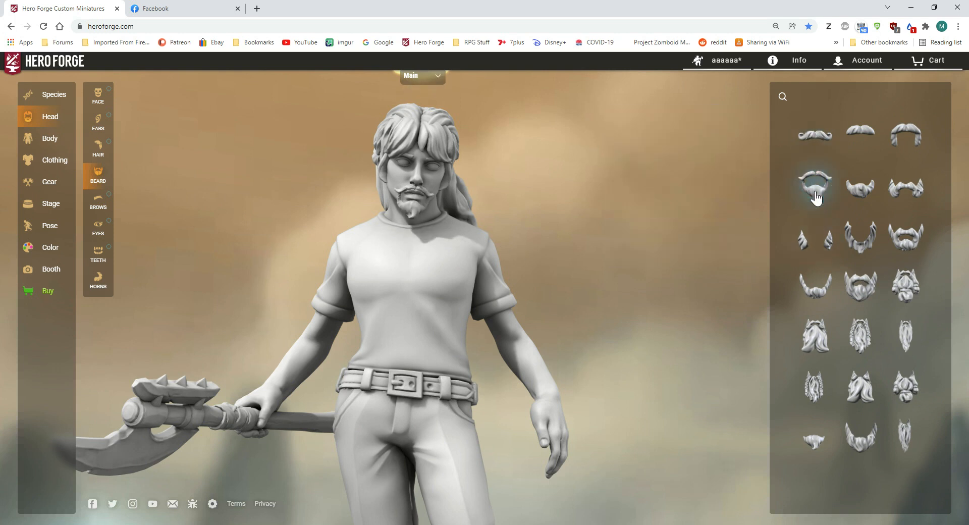
{"action": "left_click", "coordinate": [861, 286]}
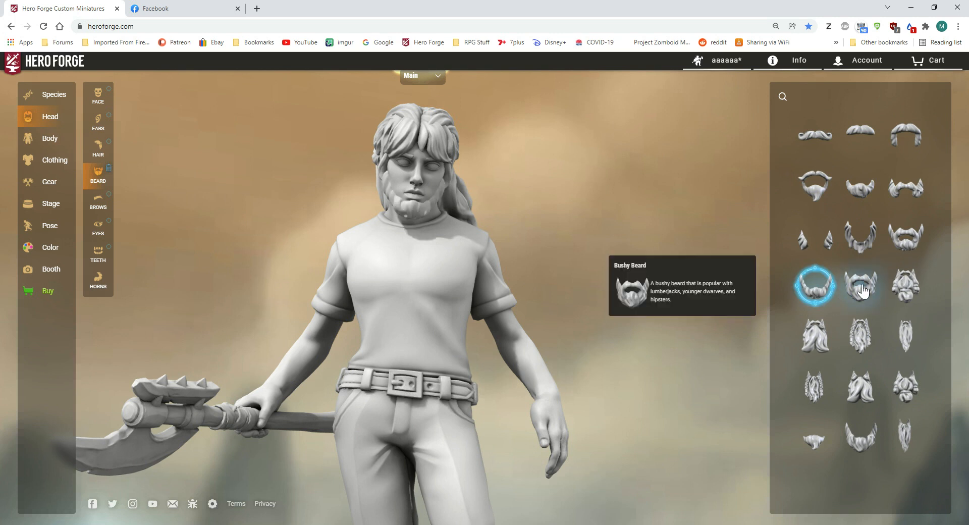
{"action": "left_click", "coordinate": [814, 294]}
{"action": "left_click", "coordinate": [812, 292]}
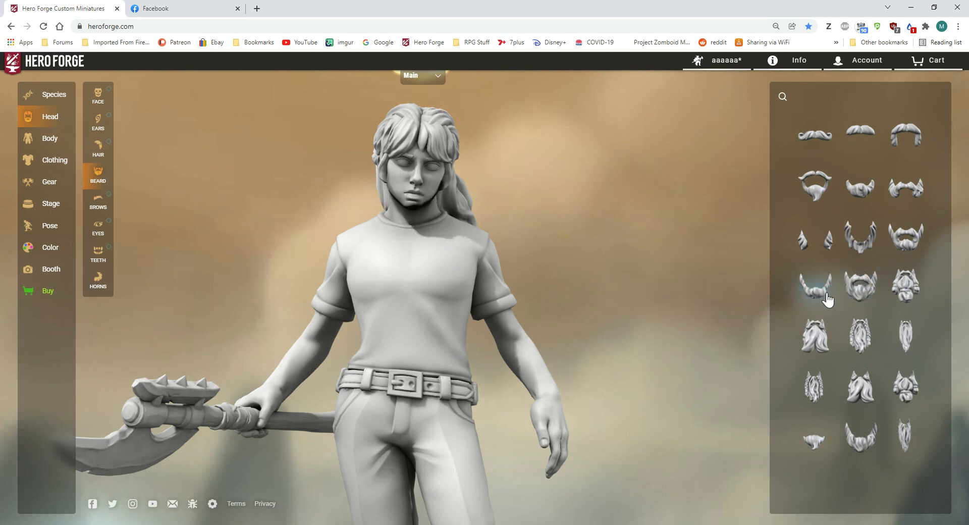
{"action": "left_click", "coordinate": [866, 251]}
{"action": "left_click_drag", "start_coordinate": [634, 234], "coordinate": [687, 245]}
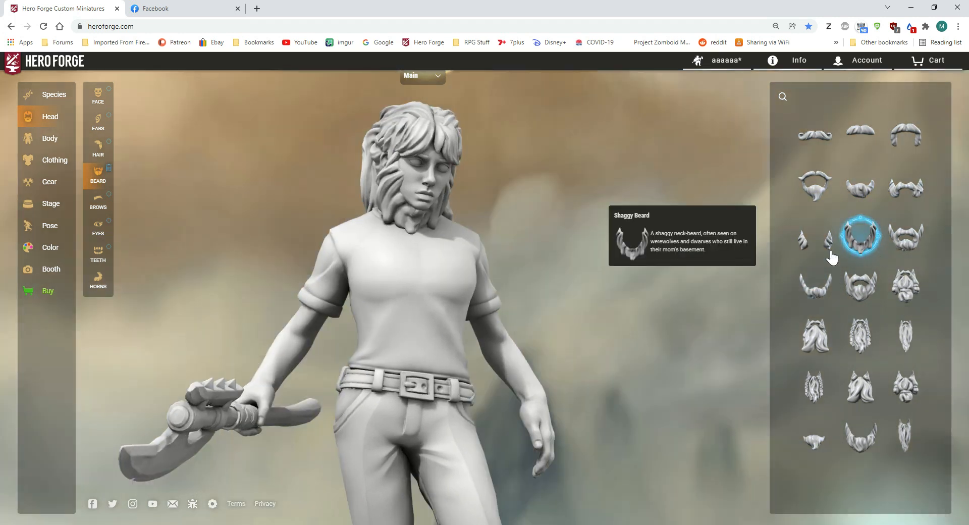
{"action": "left_click", "coordinate": [904, 188]}
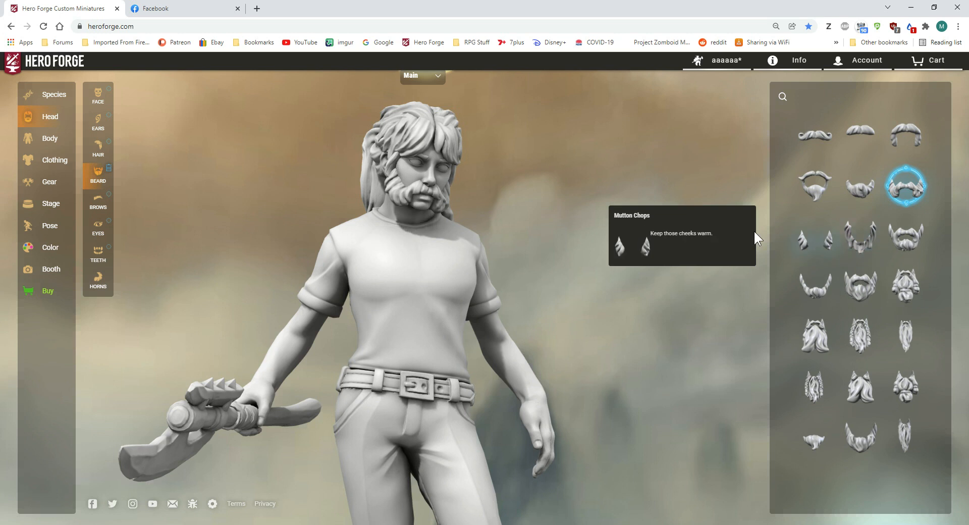
Step: Try the Chinstrap Beard, the full beard and the Biker Stache on the extra character and settle on the long braided beard
{"action": "left_click", "coordinate": [437, 82]}
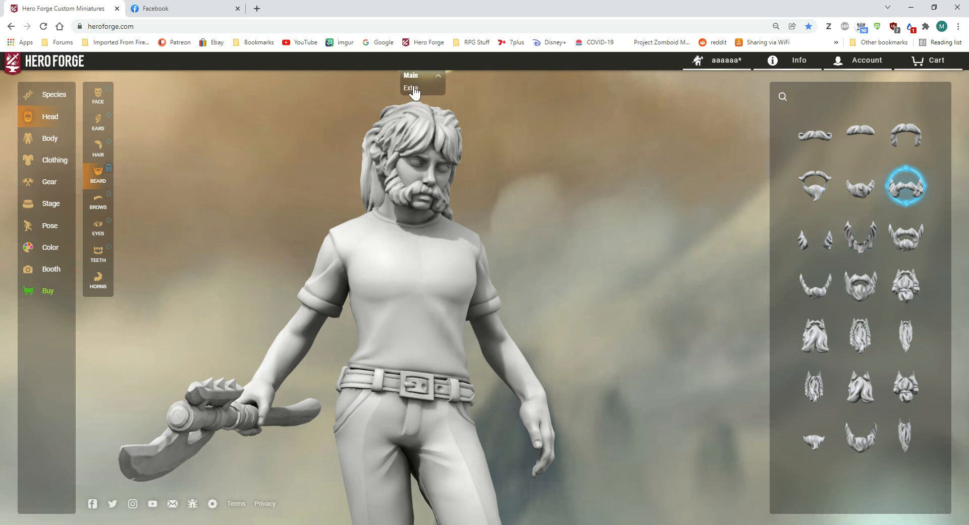
{"action": "left_click", "coordinate": [412, 88]}
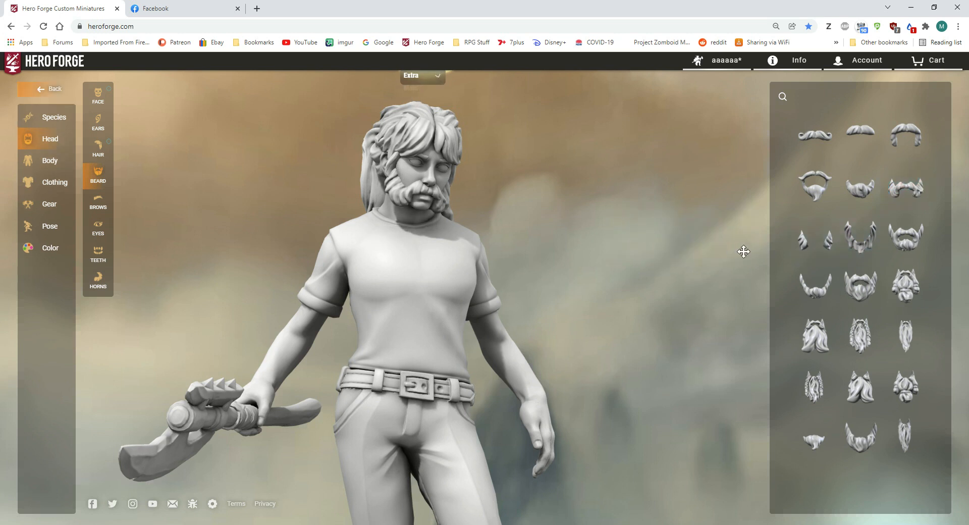
{"action": "left_click", "coordinate": [821, 307]}
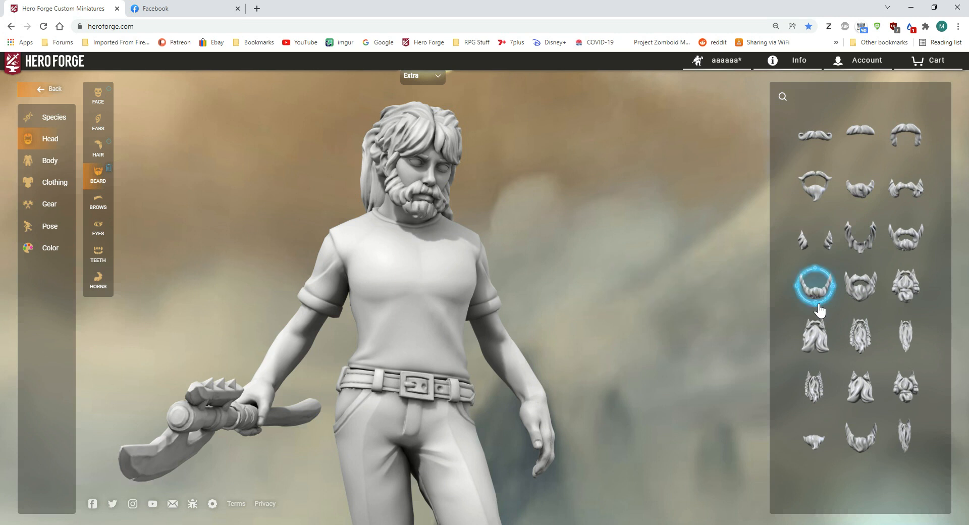
{"action": "left_click", "coordinate": [860, 287]}
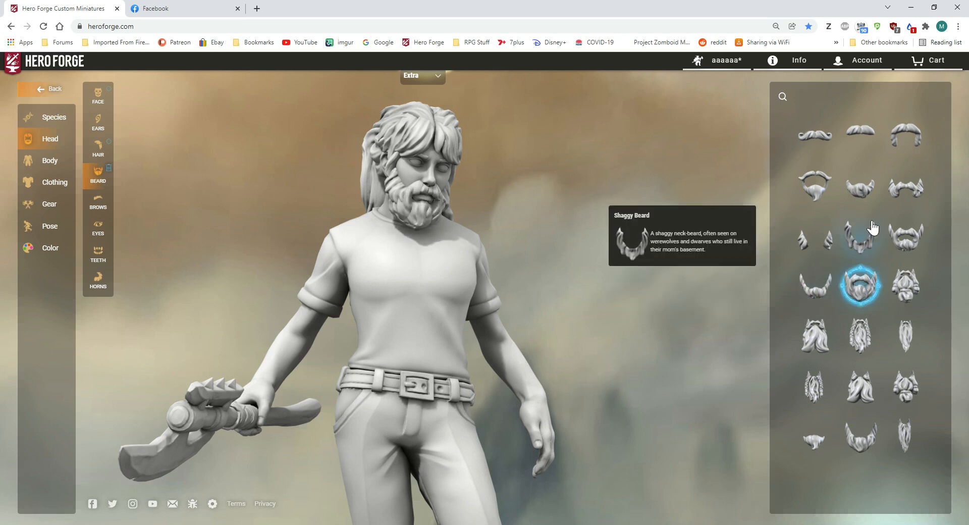
{"action": "left_click", "coordinate": [906, 136]}
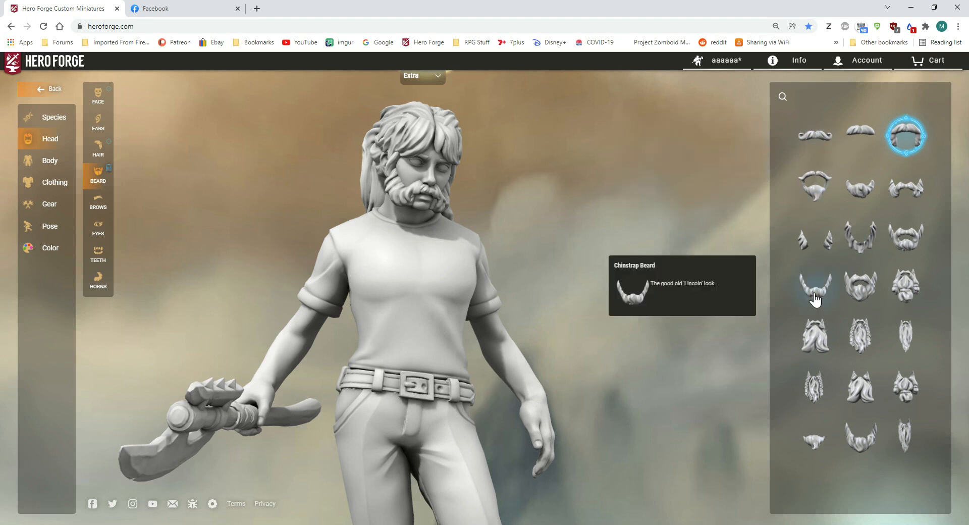
{"action": "left_click", "coordinate": [866, 337]}
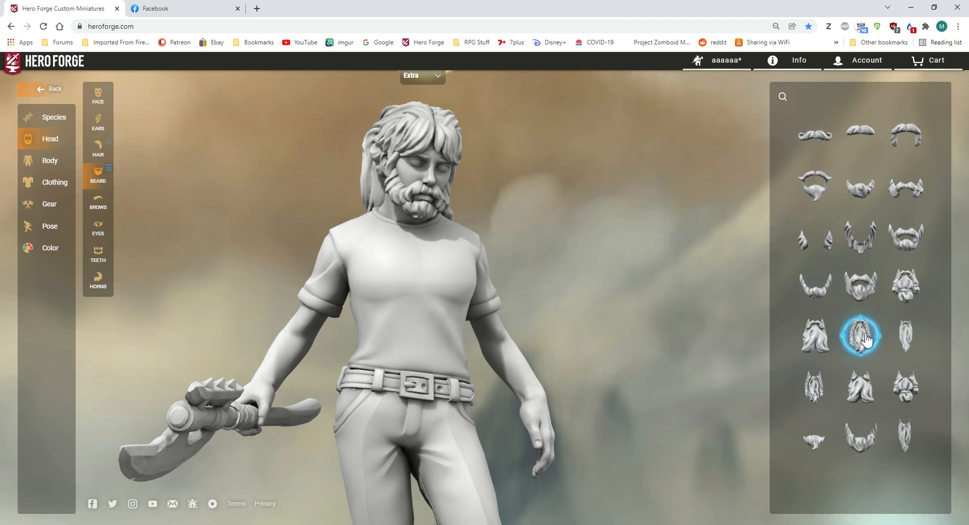
Step: Try the plain moustache and the Biker Stache on the main character and leave its face clean-shaven
{"action": "left_click", "coordinate": [425, 76]}
{"action": "left_click", "coordinate": [422, 90]}
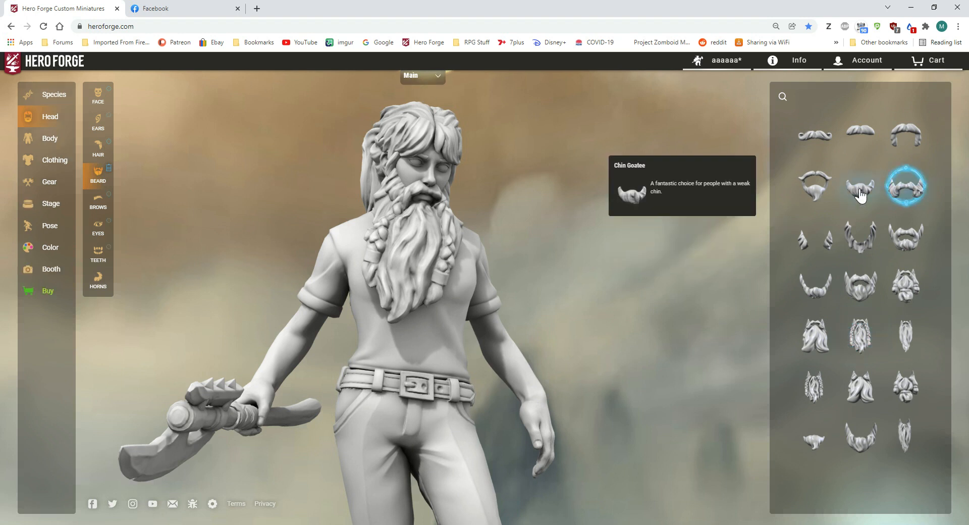
{"action": "left_click", "coordinate": [864, 133]}
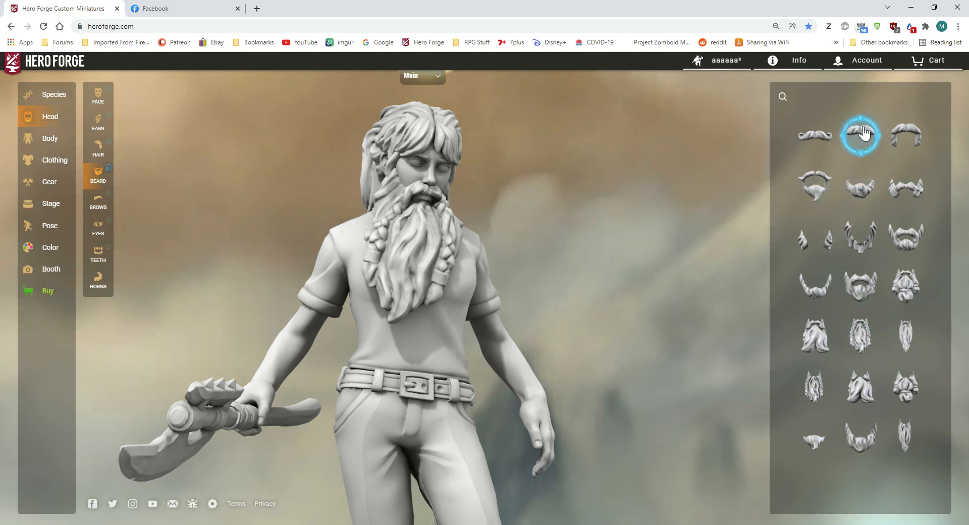
{"action": "left_click", "coordinate": [907, 133]}
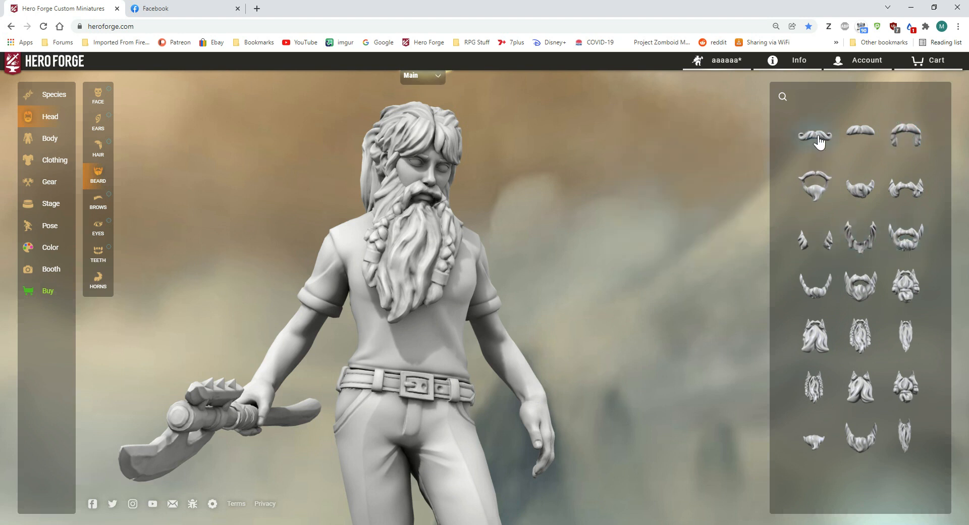
Step: Replace the extra character's long braided beard with the Chin Curtain
{"action": "left_click", "coordinate": [433, 81]}
{"action": "left_click", "coordinate": [417, 88]}
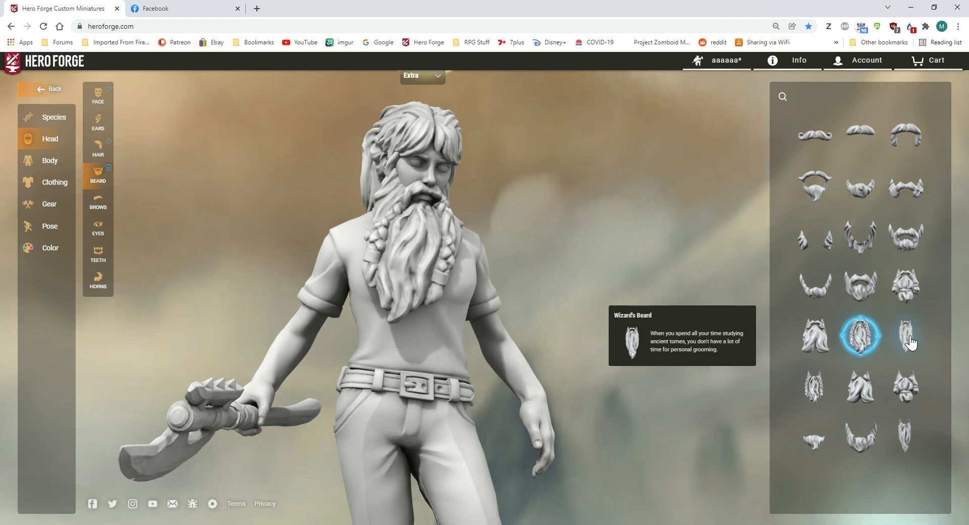
{"action": "left_click", "coordinate": [861, 437]}
{"action": "left_click_drag", "start_coordinate": [749, 367], "coordinate": [599, 313]}
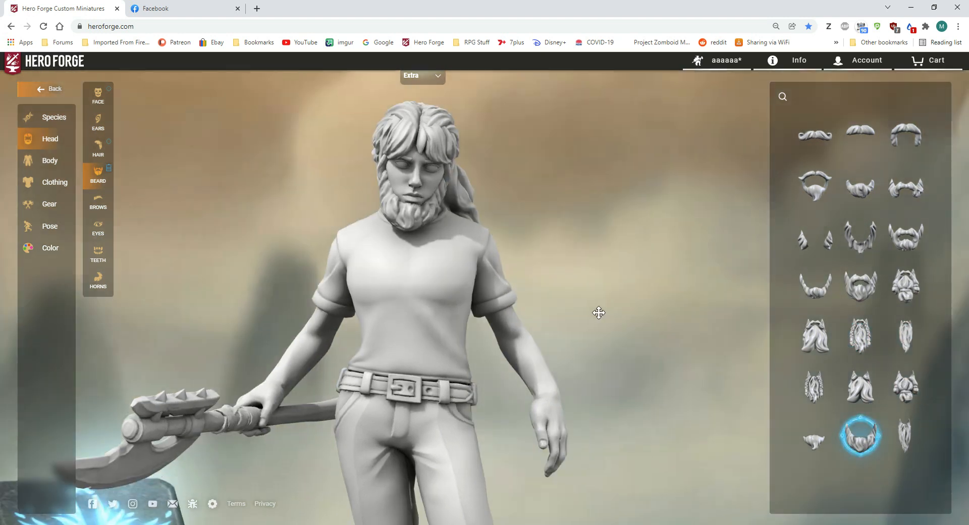
Step: Compare the Handlebar Mustache, Biker Stache and plain moustache on the main character and choose the Handlebar Mustache
{"action": "left_click", "coordinate": [412, 77]}
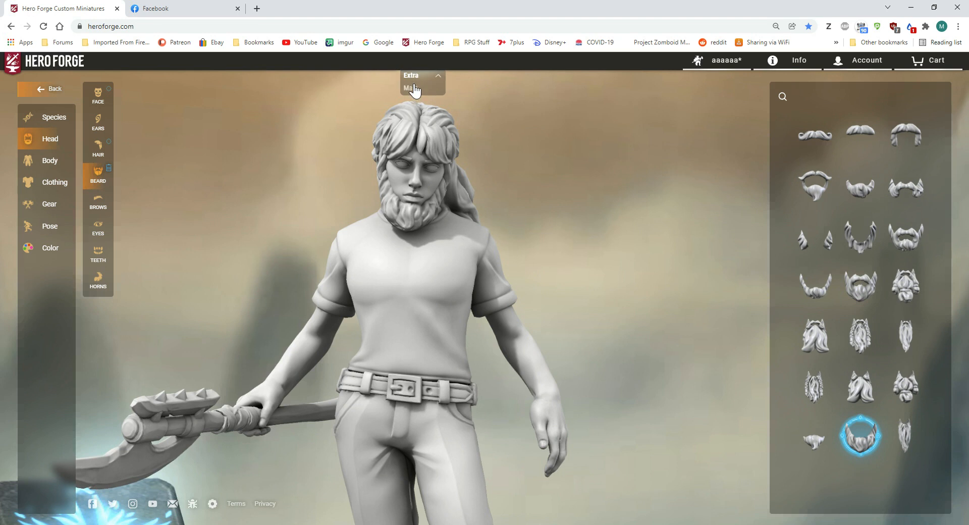
{"action": "left_click", "coordinate": [414, 89]}
{"action": "left_click", "coordinate": [815, 141]}
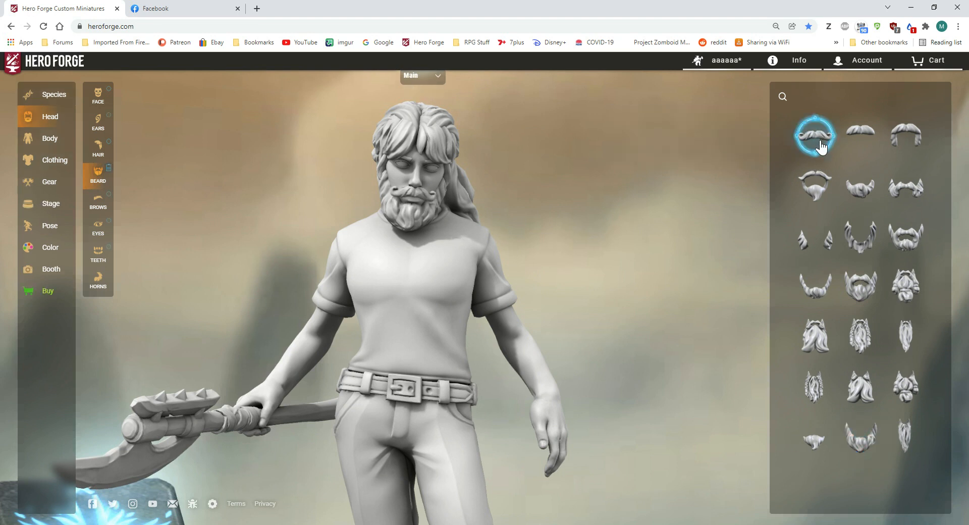
{"action": "left_click", "coordinate": [915, 136]}
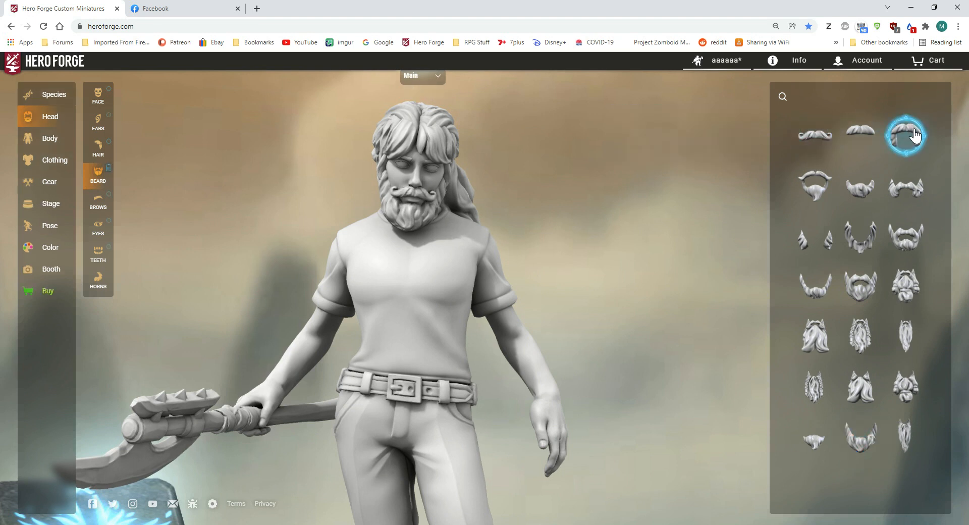
{"action": "left_click", "coordinate": [861, 134]}
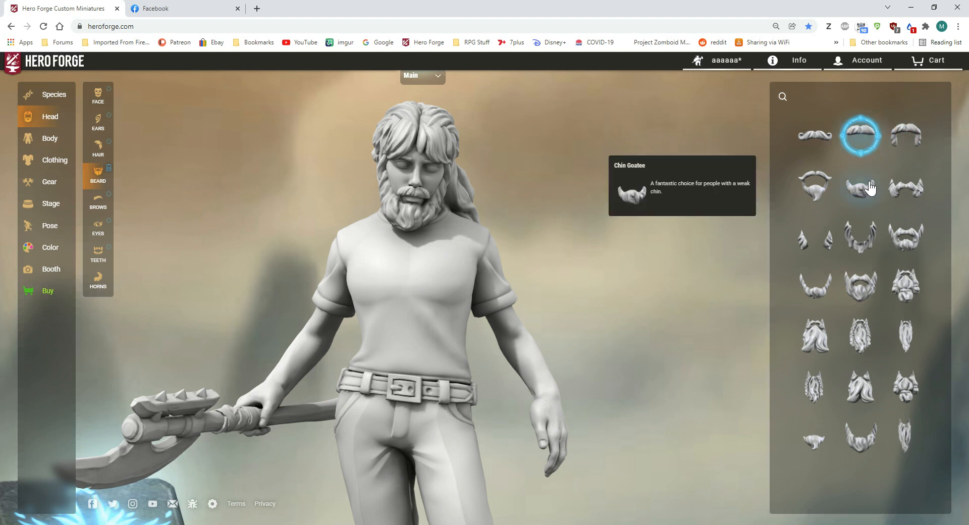
{"action": "left_click", "coordinate": [824, 144]}
{"action": "left_click_drag", "start_coordinate": [606, 223], "coordinate": [674, 227]}
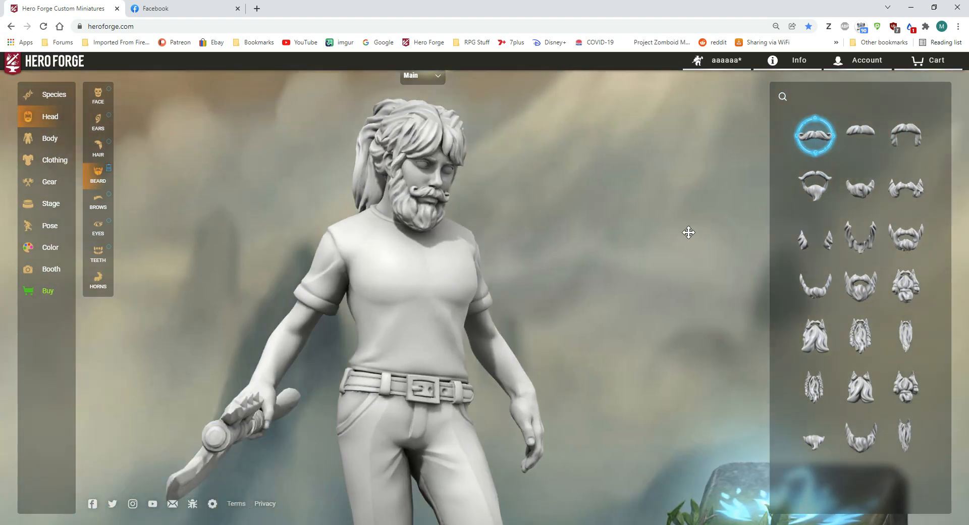
Step: Remove the Handlebar Mustache from the main character and the Chin Curtain from the extra character
{"action": "left_click", "coordinate": [425, 76]}
{"action": "left_click", "coordinate": [424, 88]}
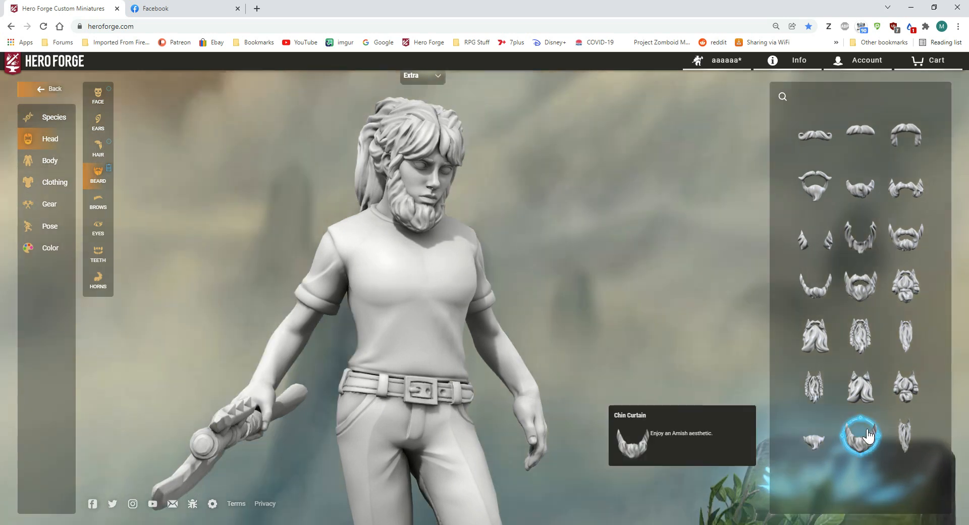
{"action": "left_click", "coordinate": [861, 436]}
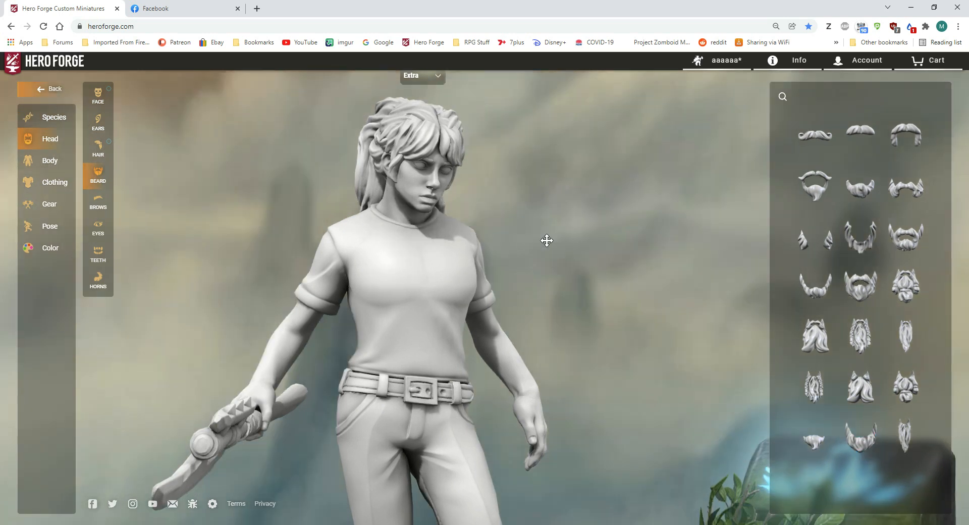
Step: Give the extra character the curved XL feathered wings and the main character the spread XL feathered wings
{"action": "left_click", "coordinate": [51, 160]}
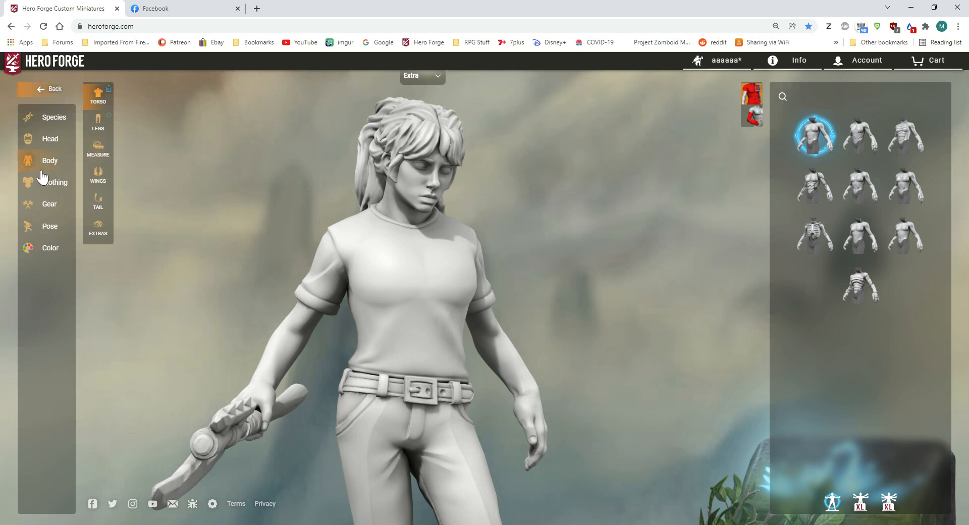
{"action": "left_click", "coordinate": [100, 166]}
{"action": "left_click", "coordinate": [856, 152]}
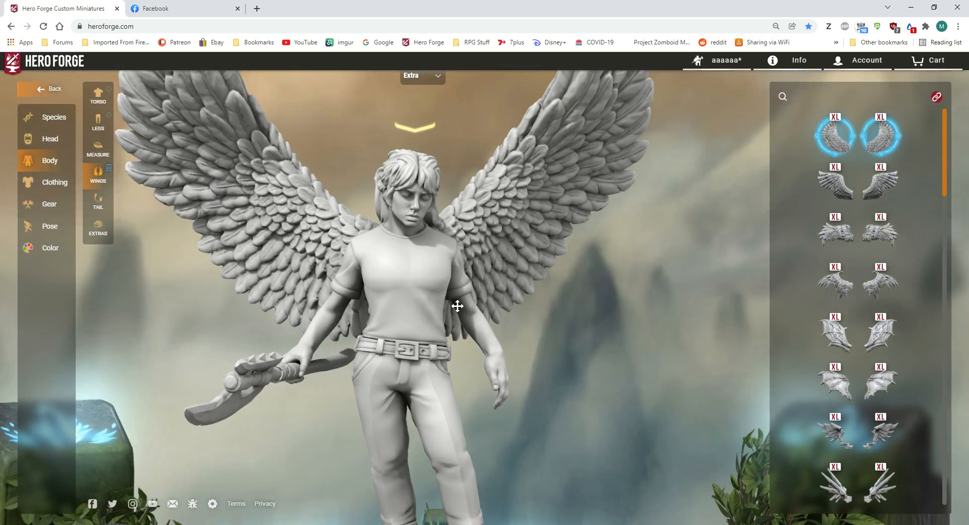
{"action": "left_click", "coordinate": [429, 80]}
{"action": "left_click", "coordinate": [411, 89]}
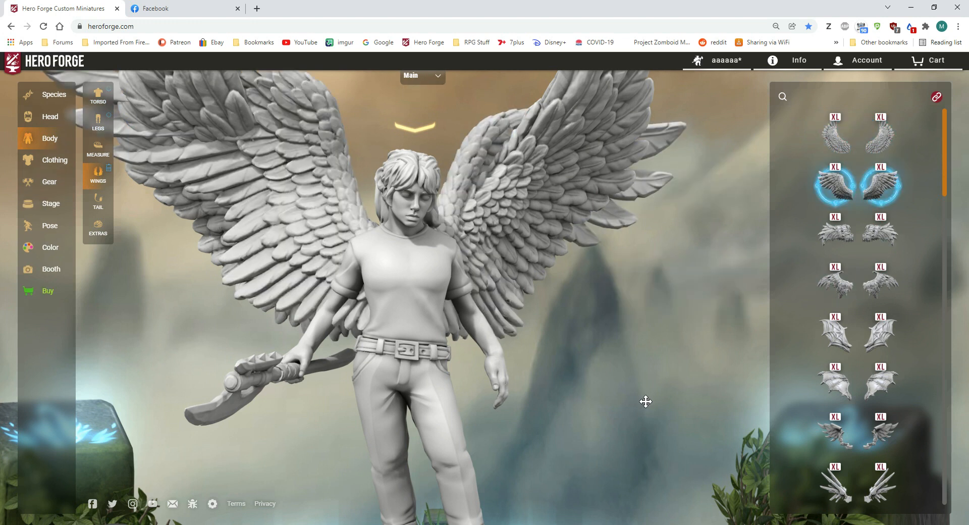
Step: Lower both of the main character's wings beneath the extra's pair, setting the left wing's Bend to 0.76
{"action": "left_click", "coordinate": [60, 235]}
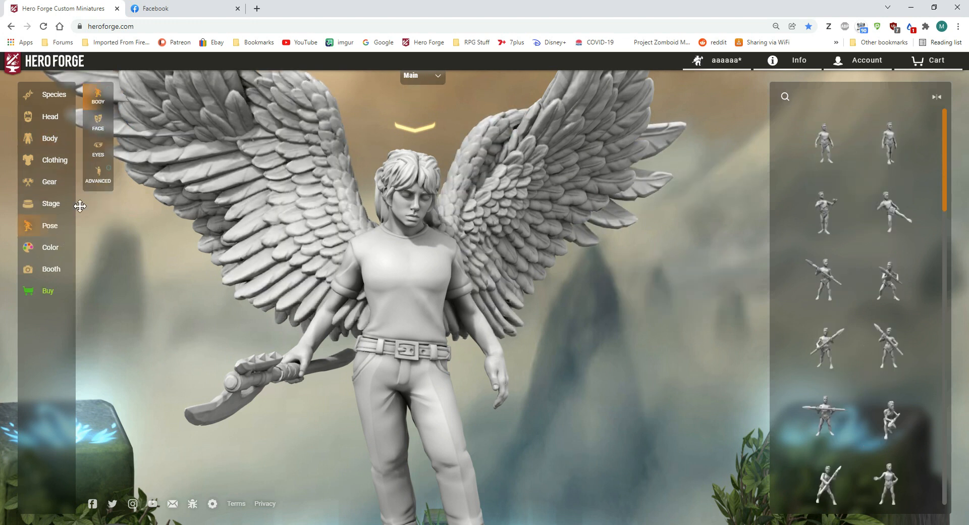
{"action": "left_click", "coordinate": [98, 175]}
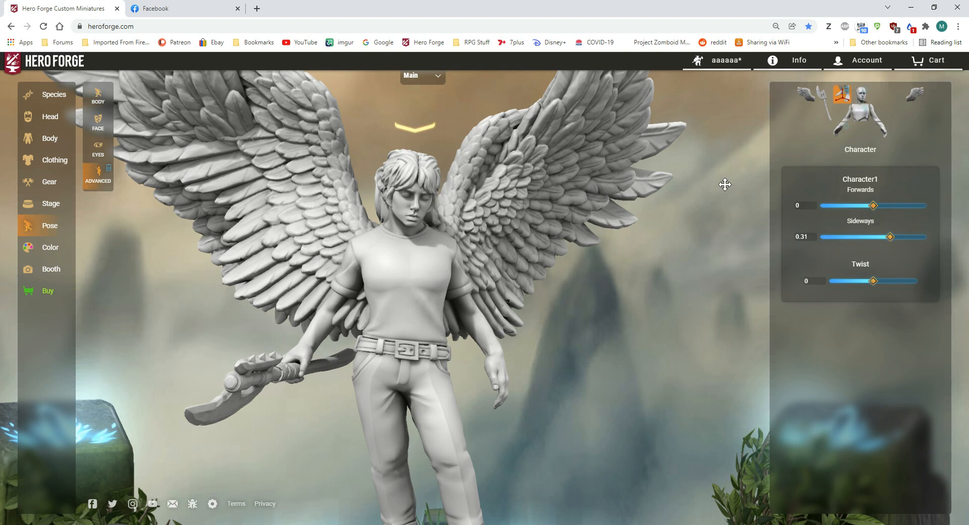
{"action": "left_click", "coordinate": [805, 101]}
{"action": "left_click_drag", "start_coordinate": [874, 206], "coordinate": [914, 240]}
{"action": "left_click", "coordinate": [915, 94]}
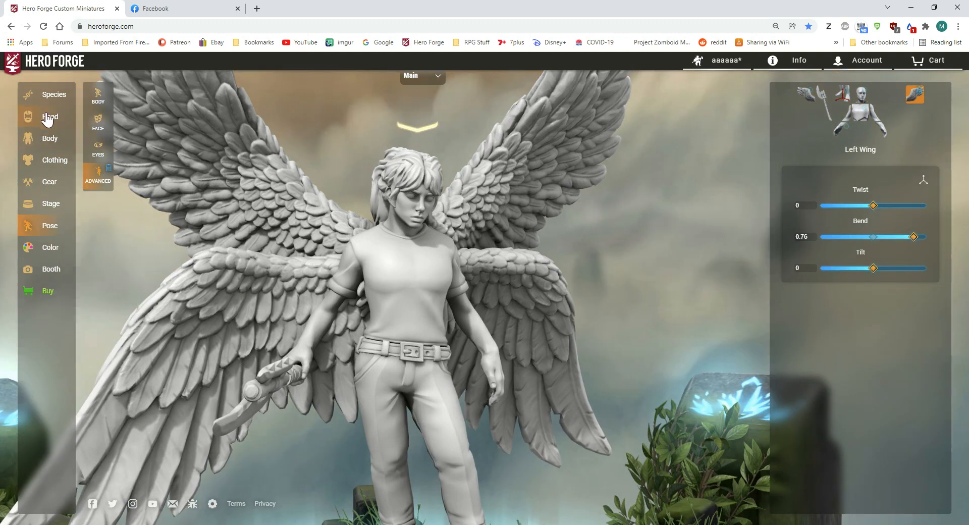
Step: Give the main character ringed upward-curving horns, ridged horns in the second head position and branching horns in the third
{"action": "left_click", "coordinate": [48, 117]}
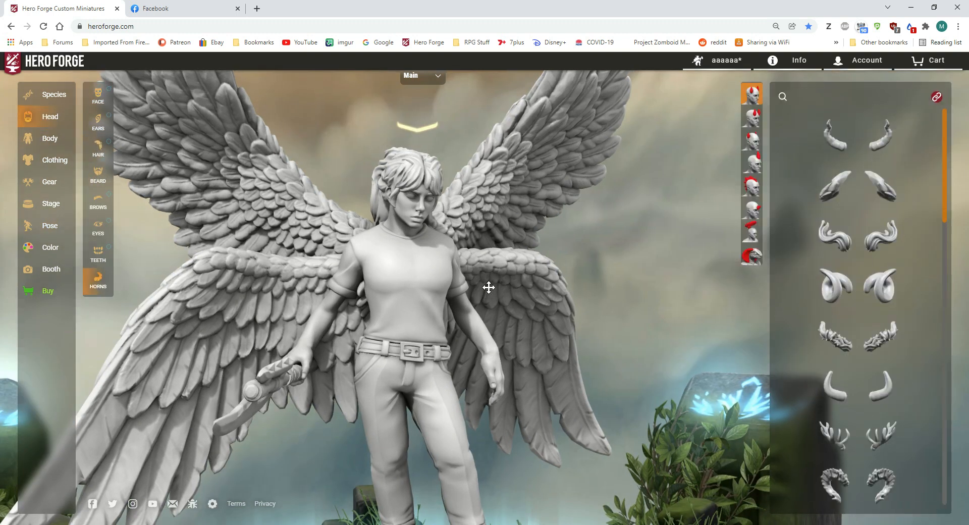
{"action": "left_click", "coordinate": [835, 135]}
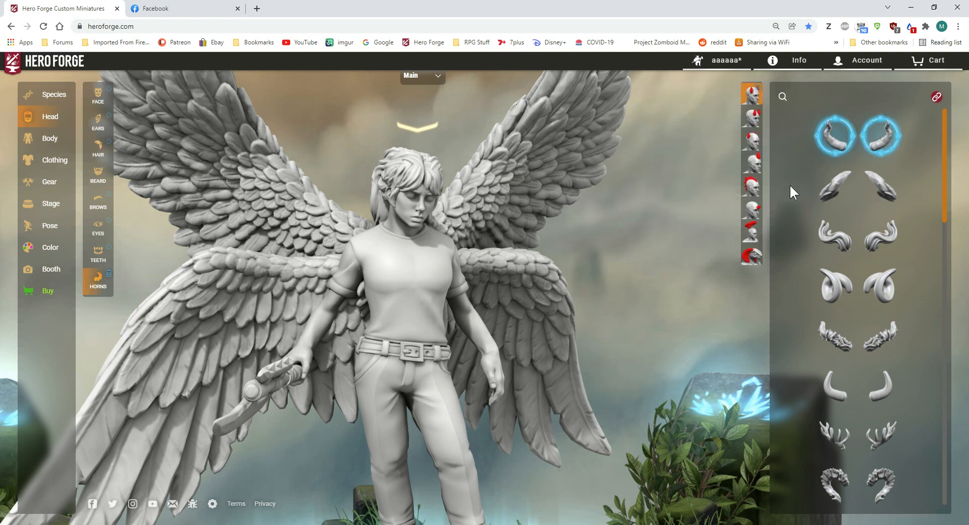
{"action": "left_click", "coordinate": [836, 203]}
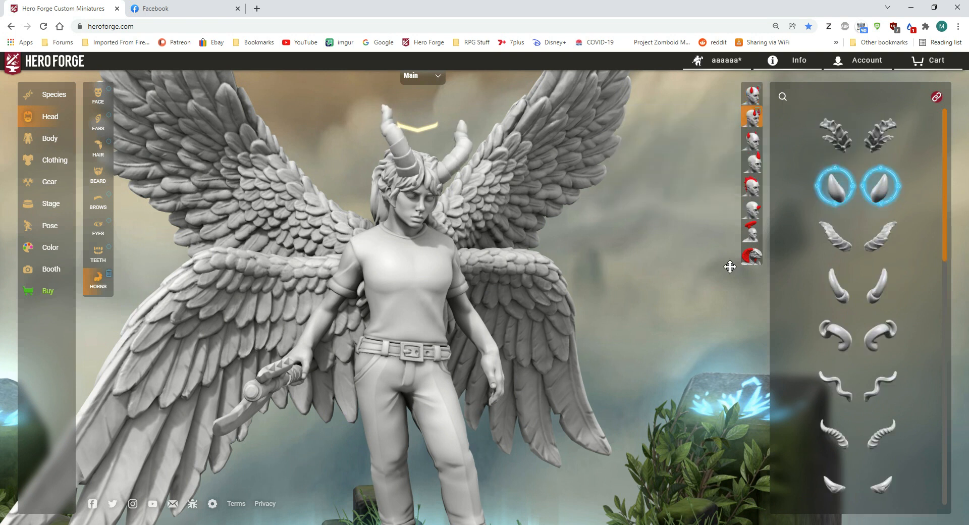
{"action": "left_click", "coordinate": [834, 236]}
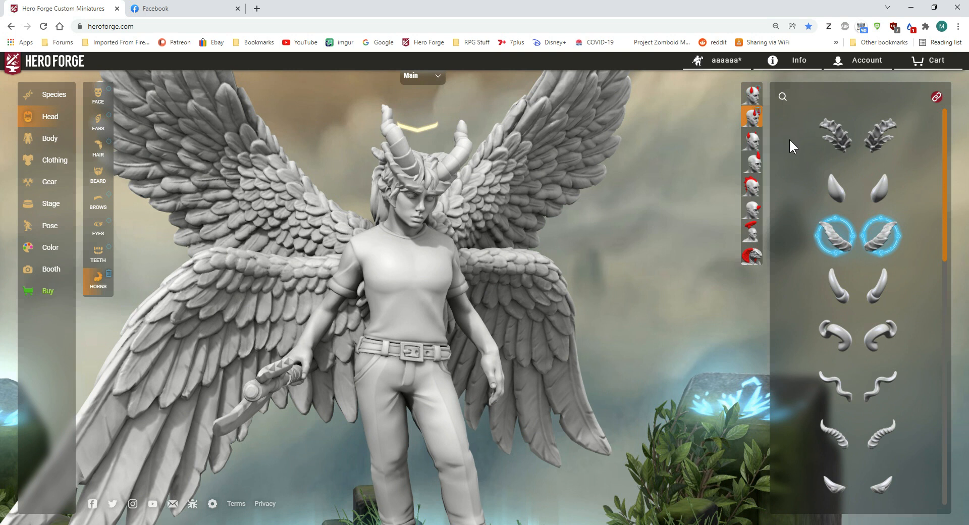
{"action": "left_click", "coordinate": [835, 285]}
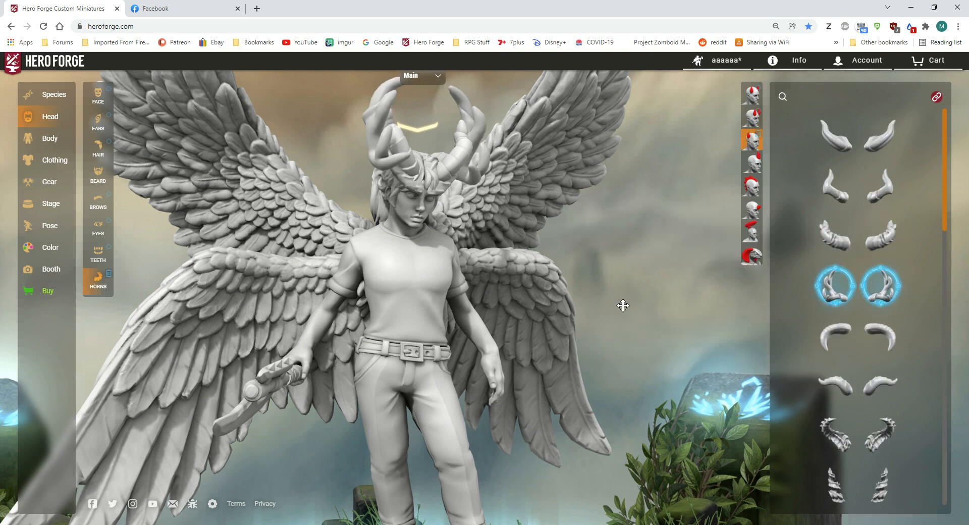
Step: Give the extra character thick segmented horns in the third head position and rough gnarled horns in the first
{"action": "left_click", "coordinate": [421, 77]}
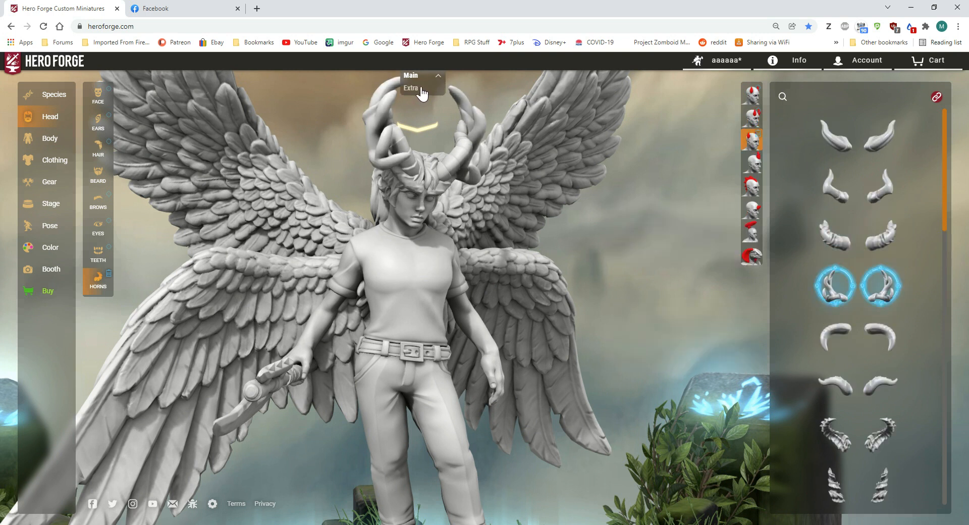
{"action": "left_click", "coordinate": [411, 88]}
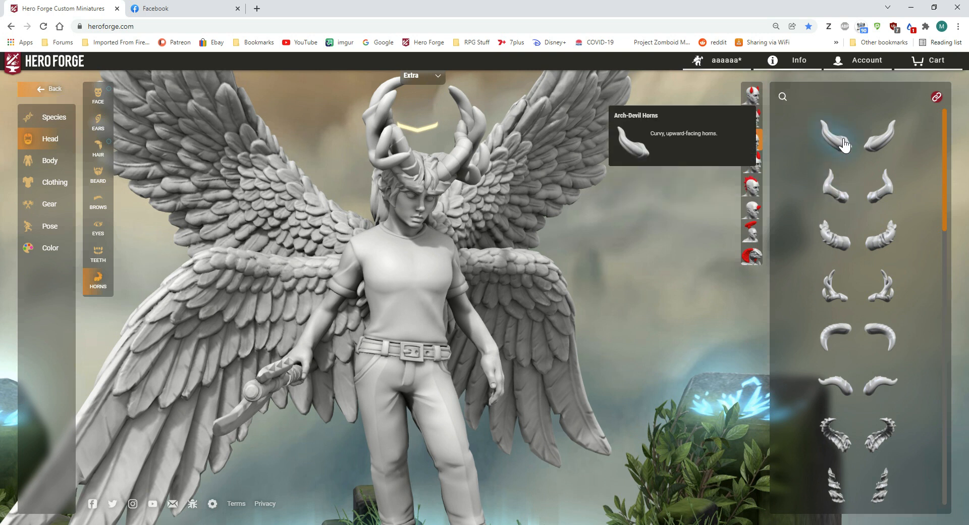
{"action": "left_click", "coordinate": [834, 231]}
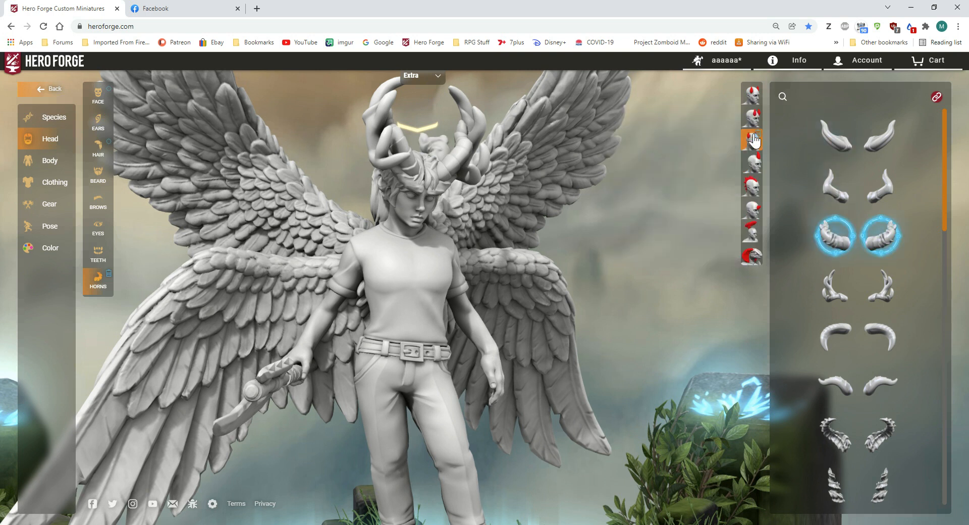
{"action": "left_click", "coordinate": [752, 93]}
{"action": "left_click", "coordinate": [848, 361]}
{"action": "mouse_move", "coordinate": [665, 309]}
{"action": "left_mouse_down"}
{"action": "mouse_move", "coordinate": [327, 313]}
{"action": "mouse_move", "coordinate": [412, 376]}
{"action": "mouse_move", "coordinate": [672, 294]}
{"action": "left_mouse_up"}
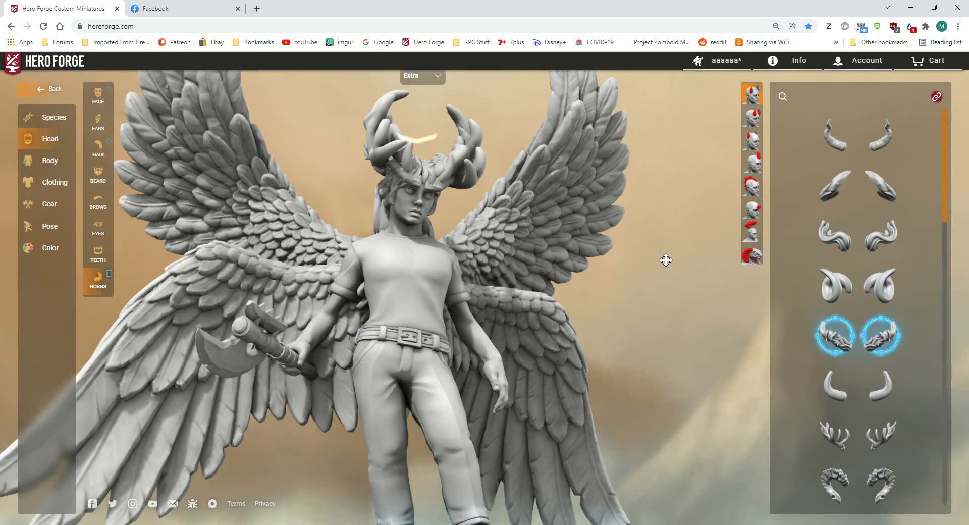
{"action": "mouse_move", "coordinate": [650, 239]}
{"action": "left_mouse_down"}
{"action": "mouse_move", "coordinate": [621, 243]}
{"action": "mouse_move", "coordinate": [597, 266]}
{"action": "mouse_move", "coordinate": [658, 252]}
{"action": "left_mouse_up"}
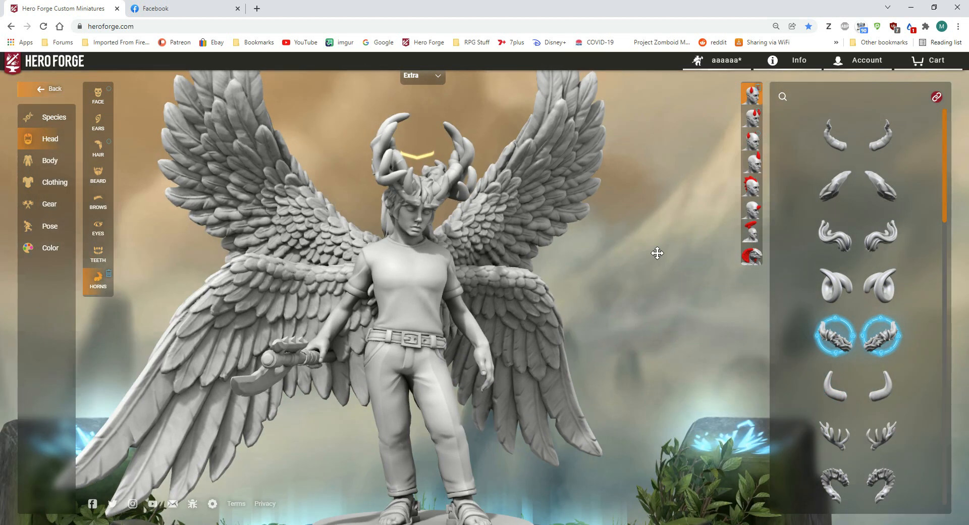